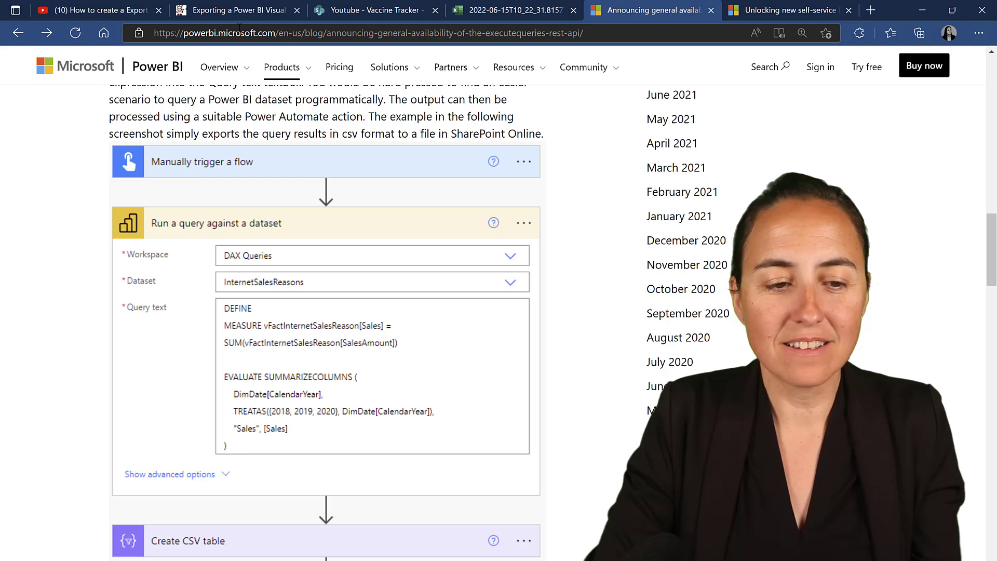
Step: Leave the Edge blog tabs and bring up the Northwind sales report in Power BI Desktop
{"action": "left_click", "coordinate": [234, 12]}
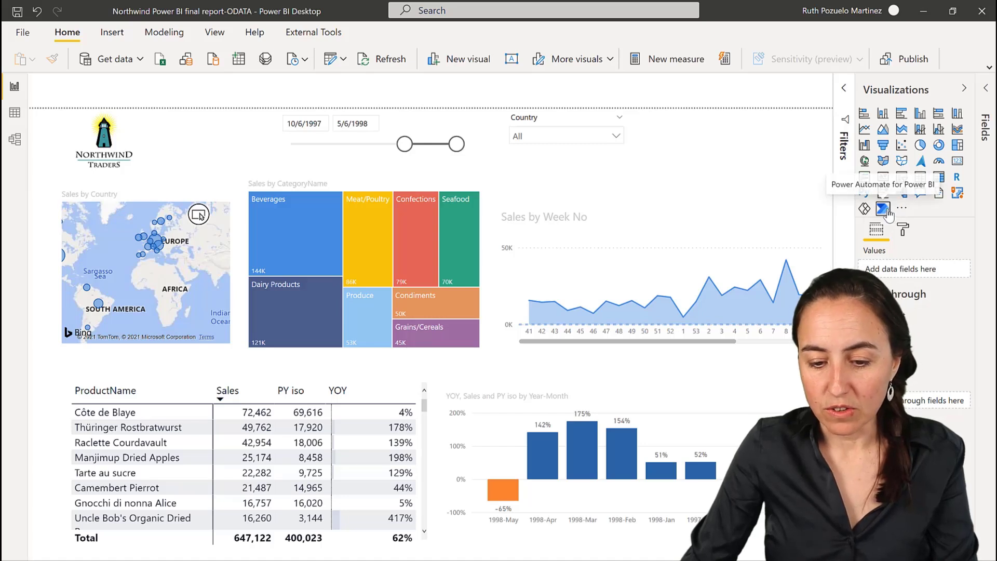
Step: Place a Power Automate visual on the page and add the Sales field as its data
{"action": "left_click", "coordinate": [886, 211]}
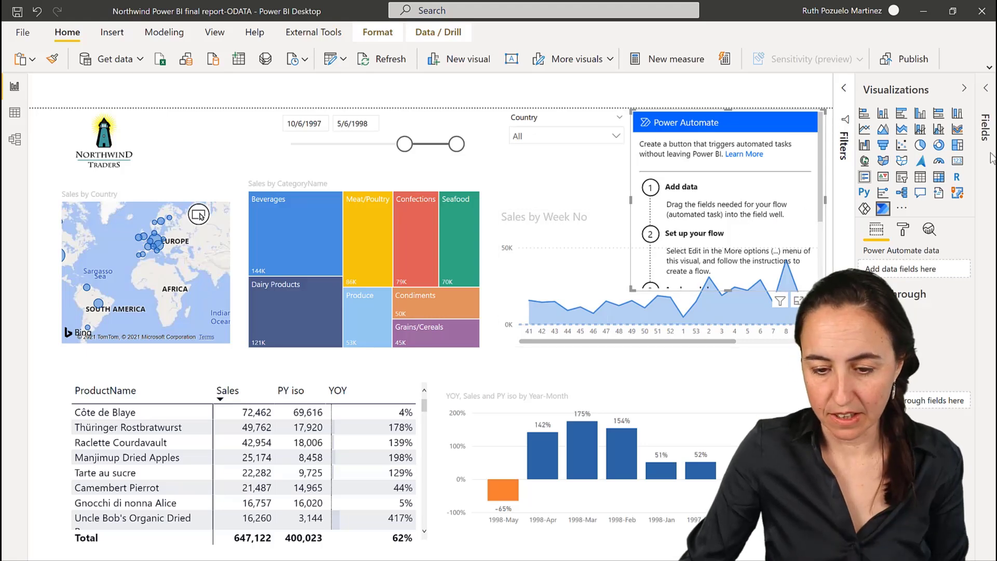
{"action": "left_click", "coordinate": [987, 91]}
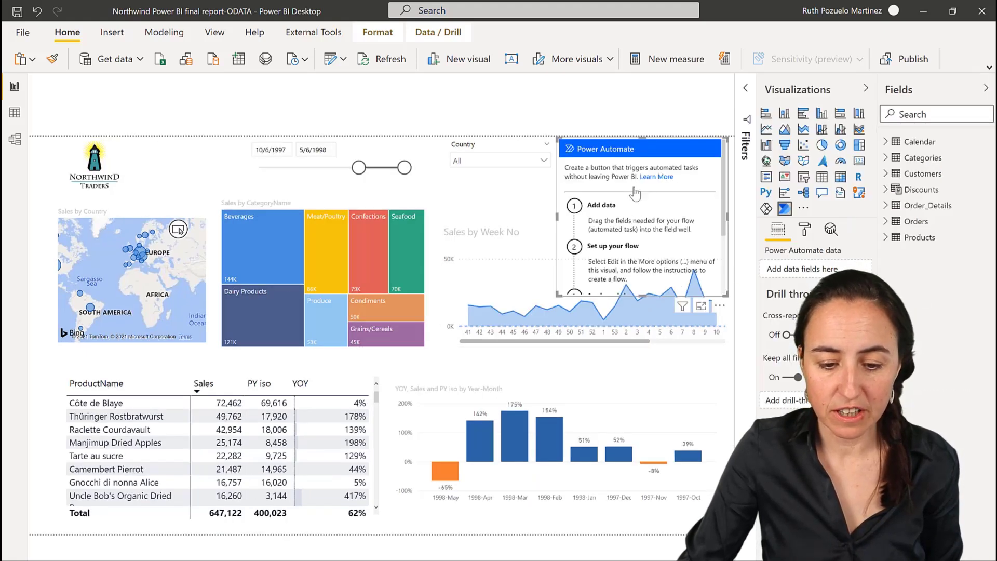
{"action": "left_click", "coordinate": [956, 122]}
{"action": "type", "text": "sales"}
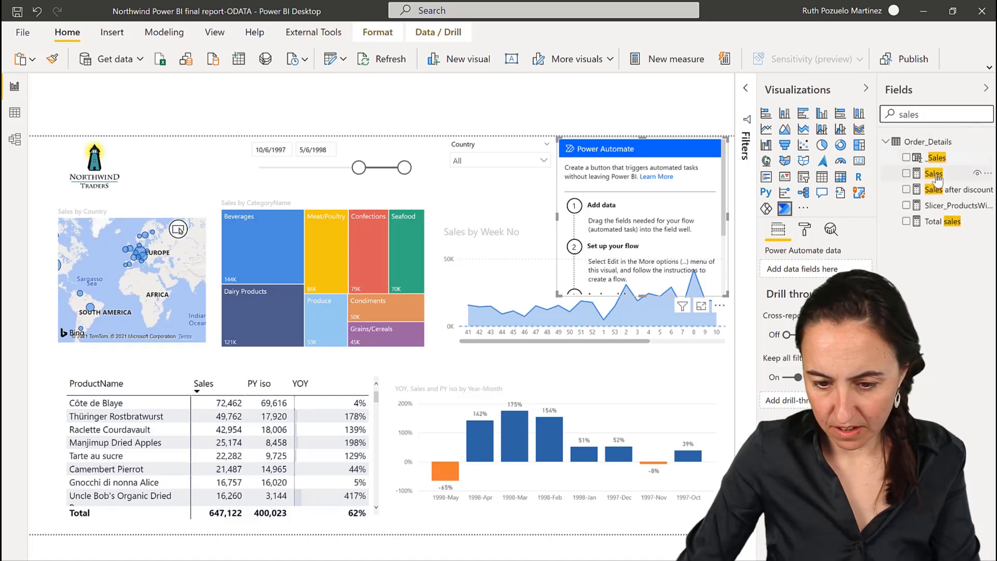
{"action": "left_click_drag", "start_coordinate": [934, 174], "coordinate": [845, 236]}
{"action": "left_click_drag", "start_coordinate": [812, 274], "coordinate": [799, 282]}
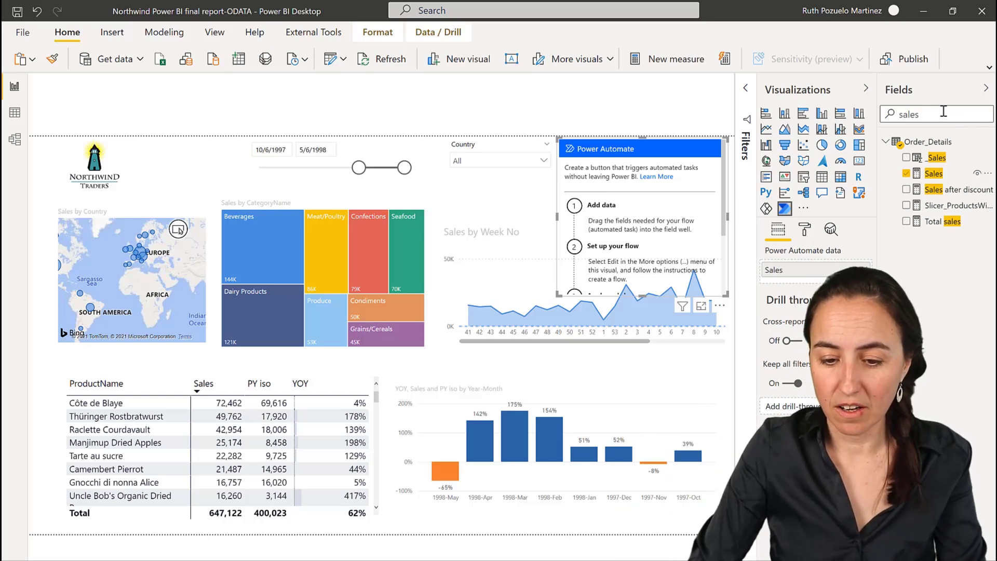
Step: Search the fields for Year-Month and add it to the Power Automate data
{"action": "double_click", "coordinate": [908, 114]}
{"action": "type", "text": "year month"}
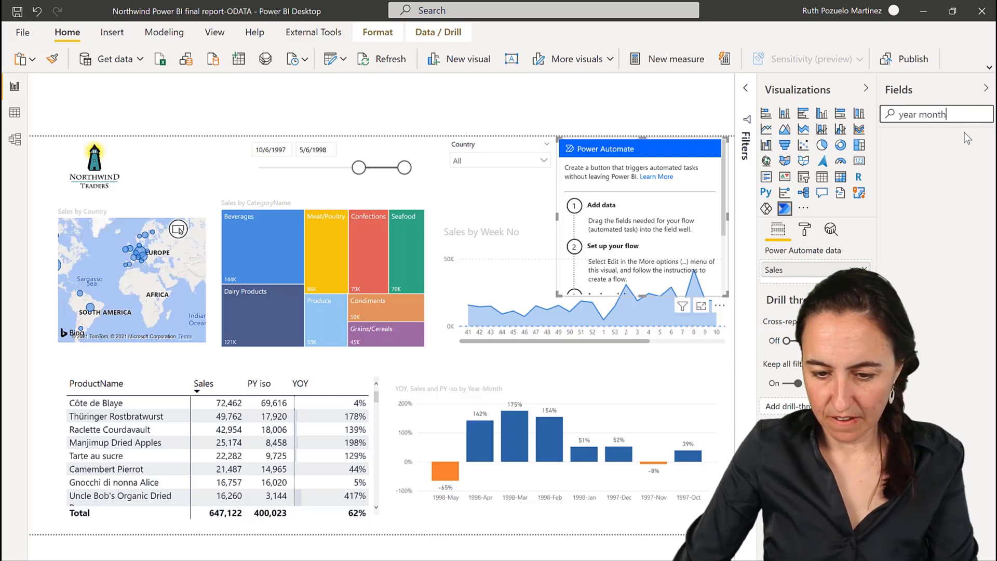
{"action": "key", "text": "Left"}
{"action": "key", "text": "Left"}
{"action": "key", "text": "Left"}
{"action": "key", "text": "Left"}
{"action": "key", "text": "Left"}
{"action": "key", "text": "BackSpace"}
{"action": "type", "text": "-"}
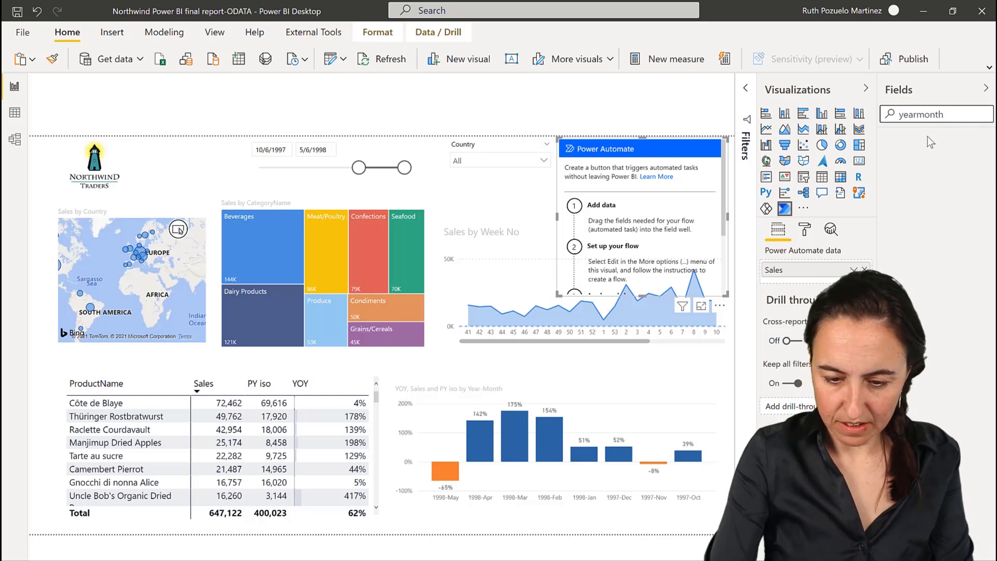
{"action": "left_click_drag", "start_coordinate": [943, 157], "coordinate": [785, 280]}
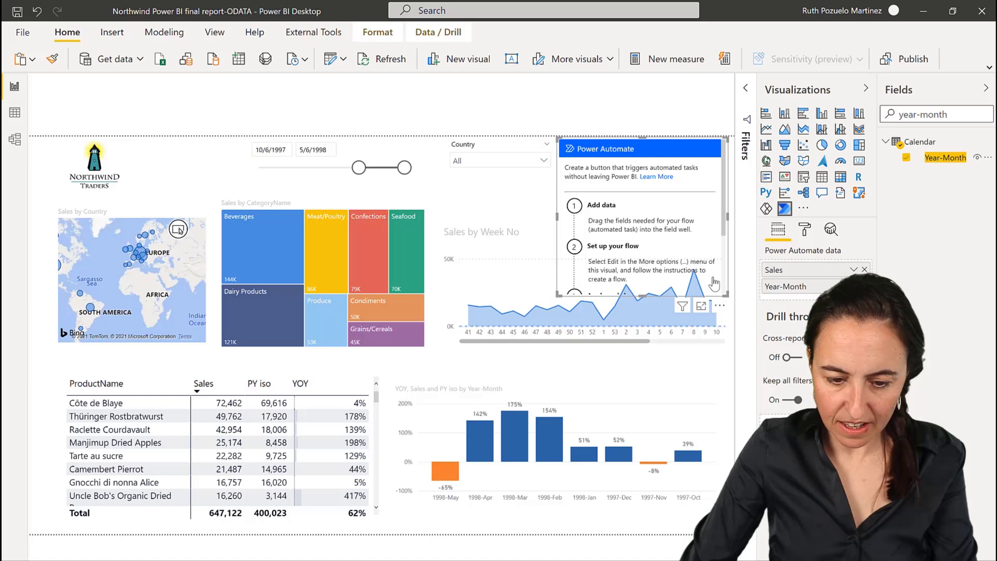
Step: Edit the button's flow and browse the Update an Excel table template details
{"action": "left_click", "coordinate": [719, 306]}
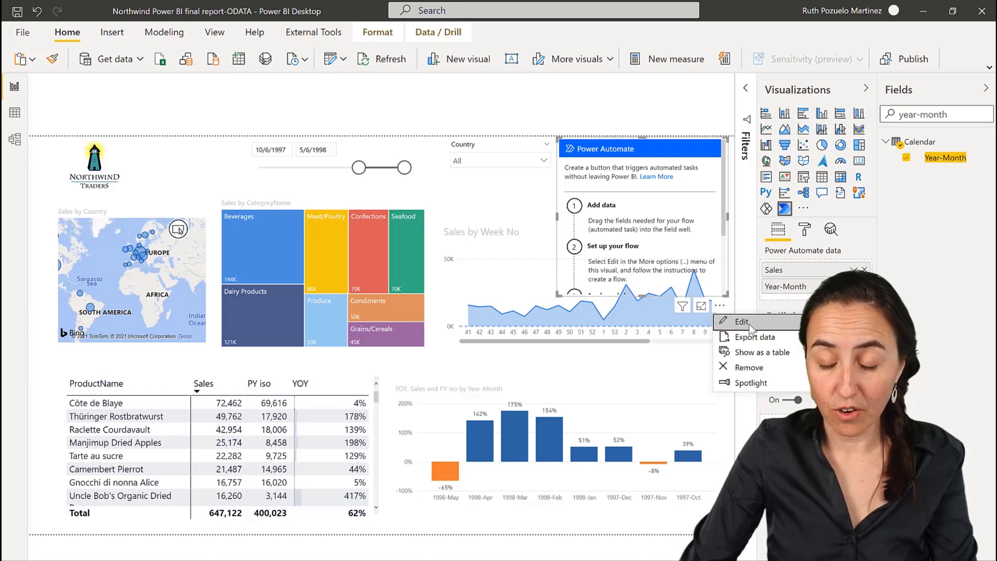
{"action": "left_click", "coordinate": [749, 323]}
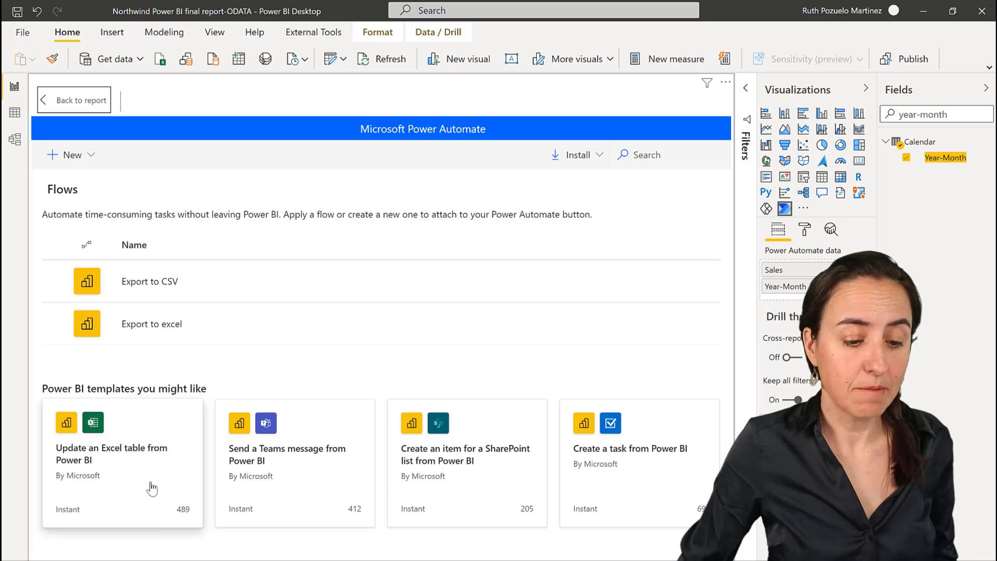
{"action": "left_click", "coordinate": [125, 457]}
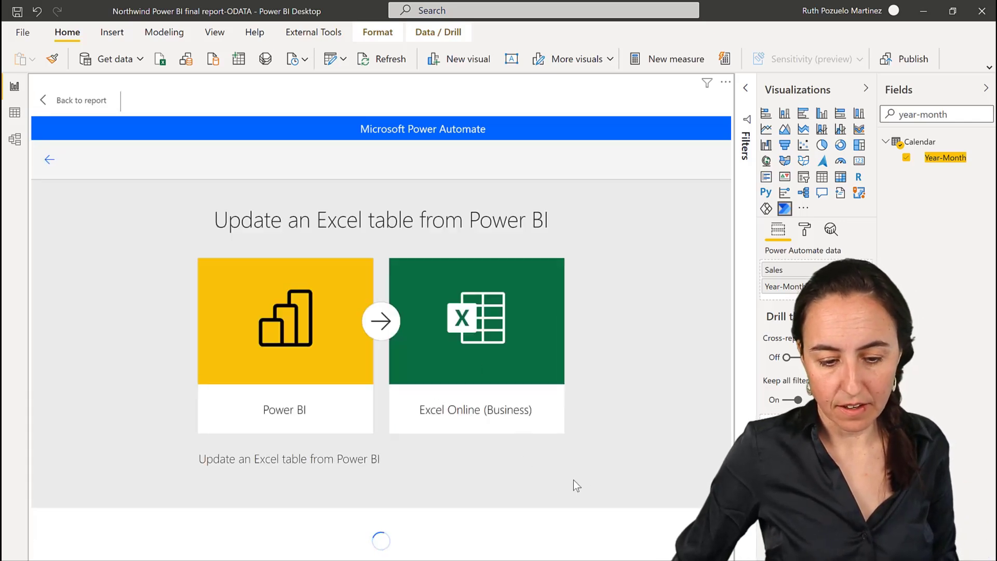
{"action": "scroll", "coordinate": [559, 478], "scroll_direction": "down", "scroll_amount": 1}
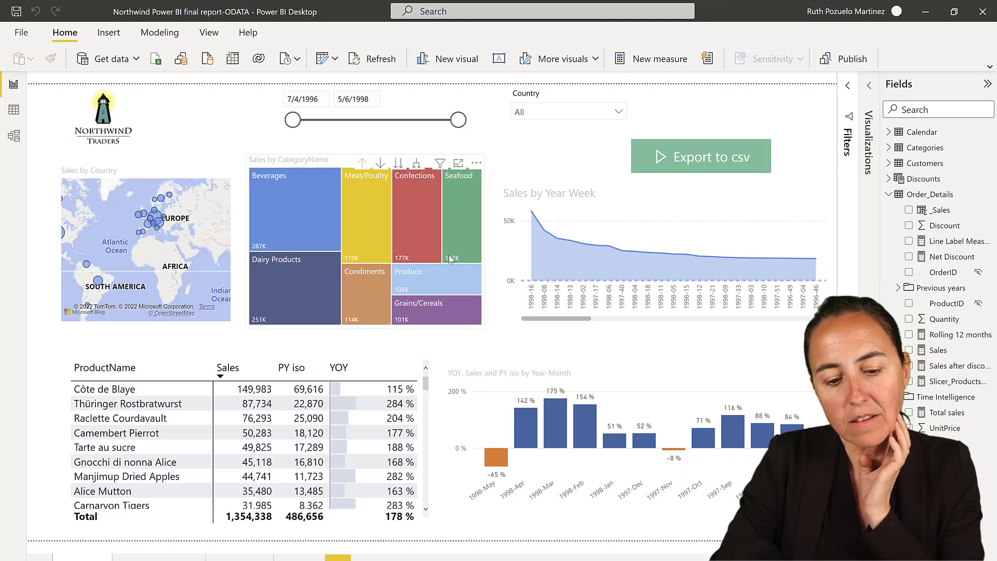
{"action": "mouse_move", "coordinate": [443, 253]}
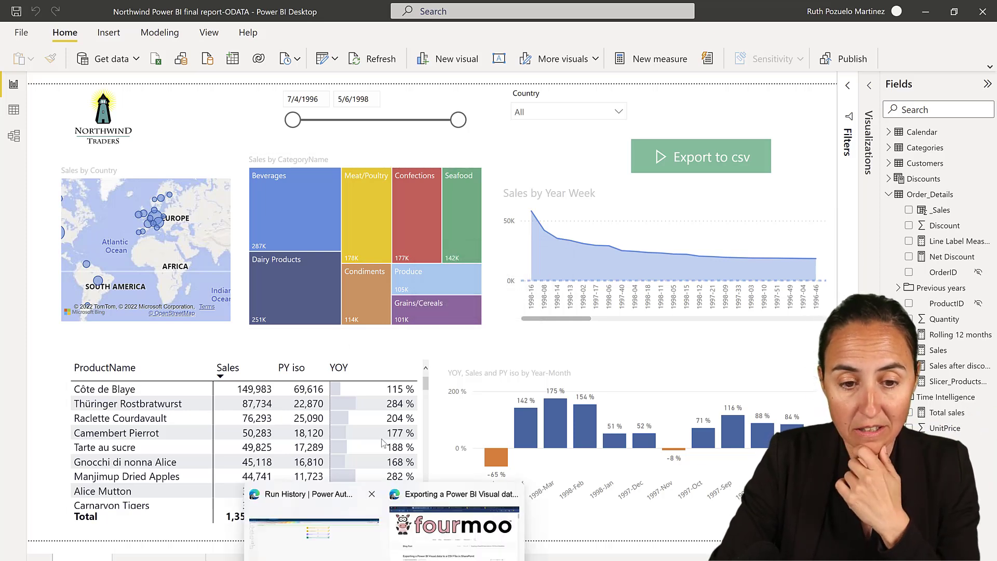
{"action": "left_click", "coordinate": [498, 520]}
{"action": "left_click", "coordinate": [759, 16]}
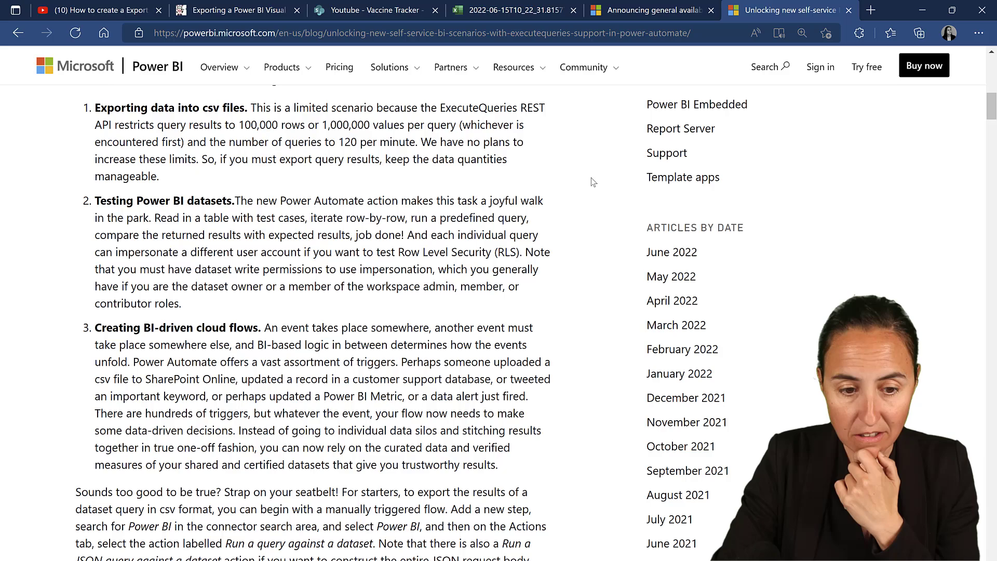
{"action": "scroll", "coordinate": [436, 410], "scroll_direction": "up", "scroll_amount": 10}
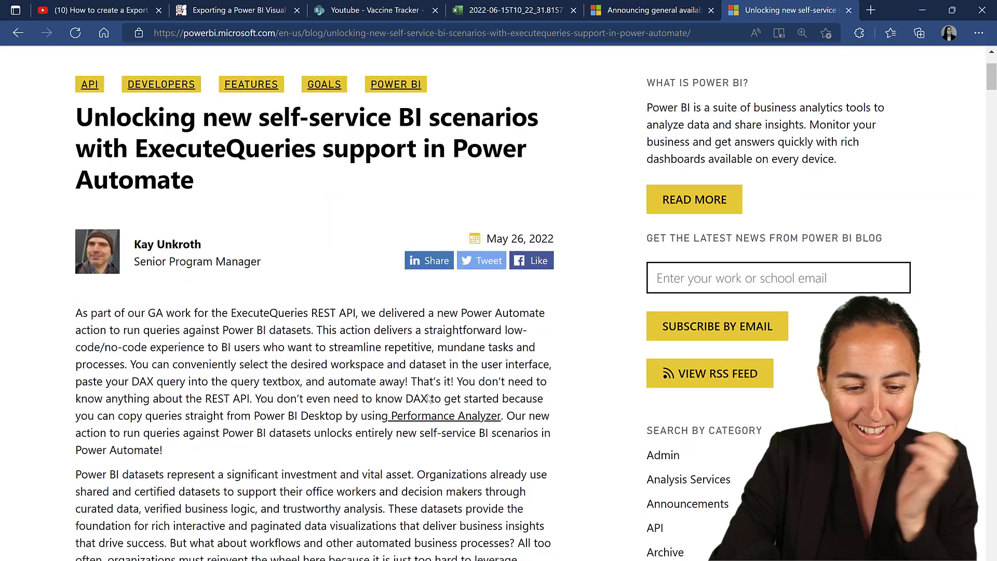
{"action": "scroll", "coordinate": [367, 378], "scroll_direction": "down", "scroll_amount": 2}
{"action": "left_click_drag", "start_coordinate": [355, 349], "coordinate": [527, 365]}
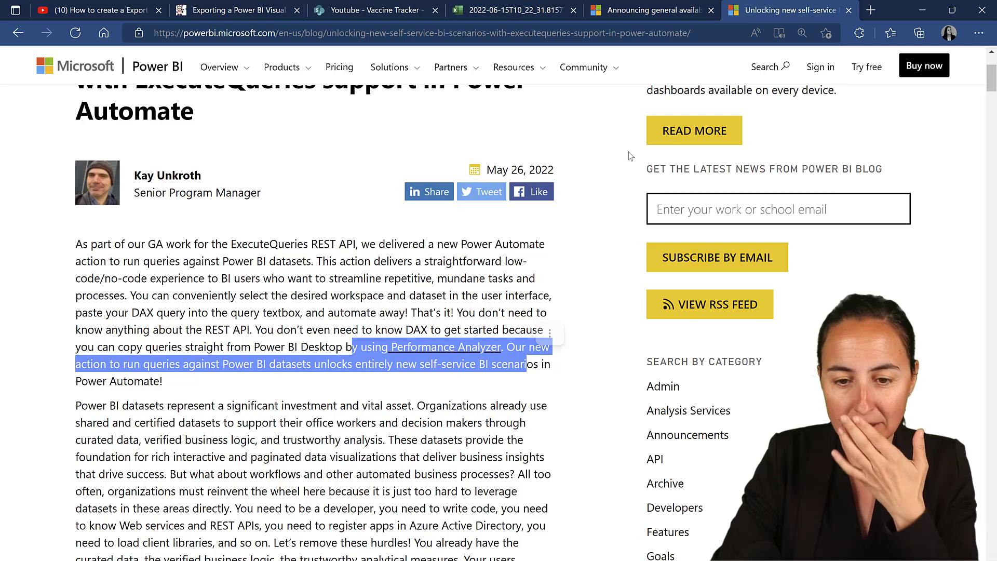
{"action": "key", "text": "alt+Tab"}
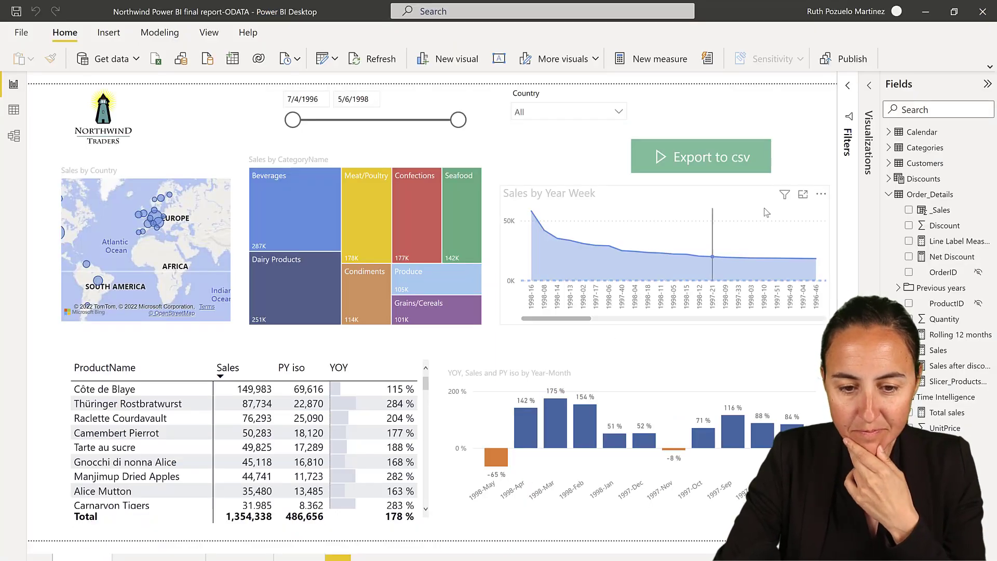
Step: Start a Performance analyzer recording and refresh the report so visuals rerun their queries
{"action": "left_click", "coordinate": [209, 33]}
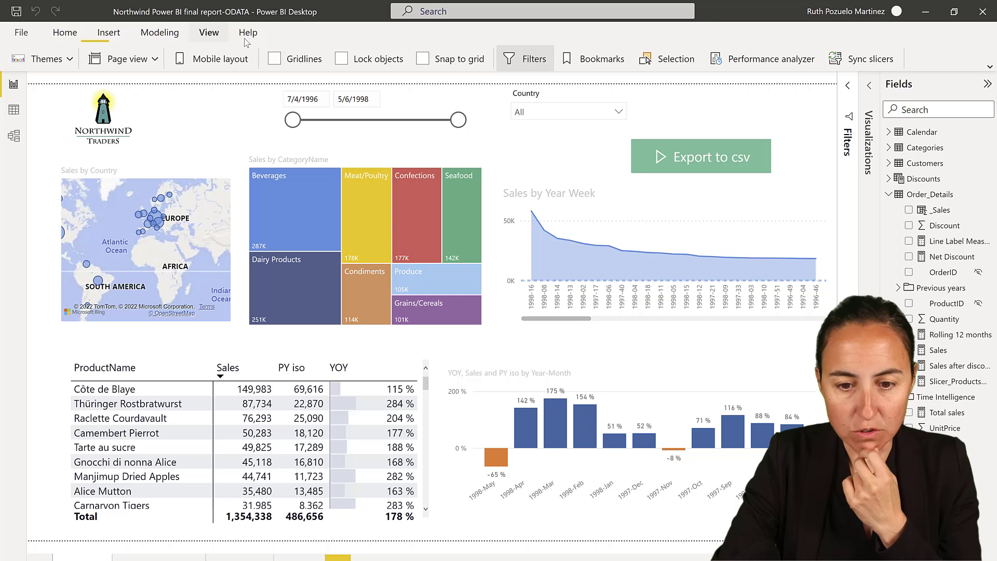
{"action": "left_click", "coordinate": [764, 62]}
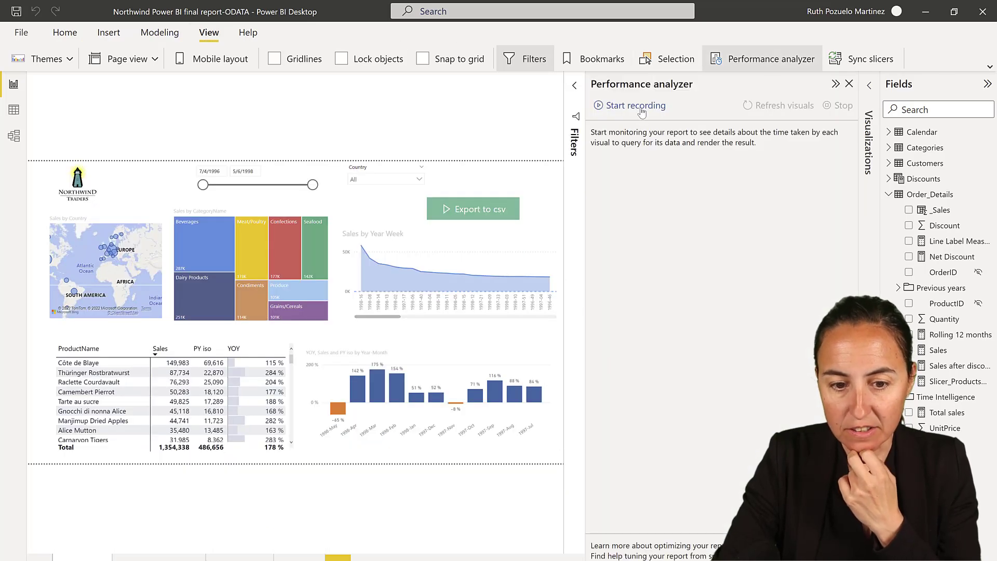
{"action": "left_click", "coordinate": [638, 108]}
{"action": "left_click", "coordinate": [65, 32]}
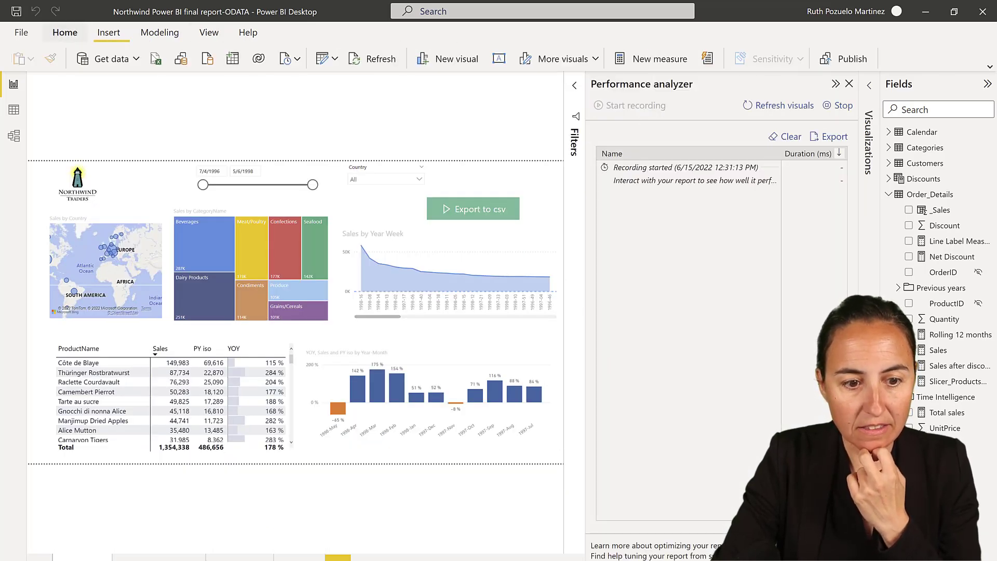
{"action": "left_click", "coordinate": [378, 60]}
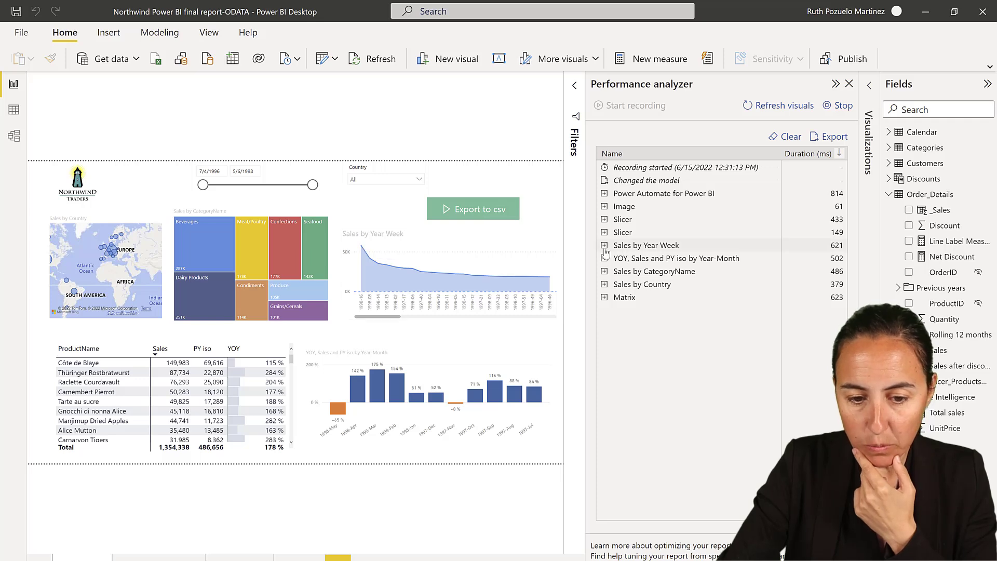
Step: Copy the DAX query of the Sales by Year Week chart
{"action": "left_click", "coordinate": [605, 247]}
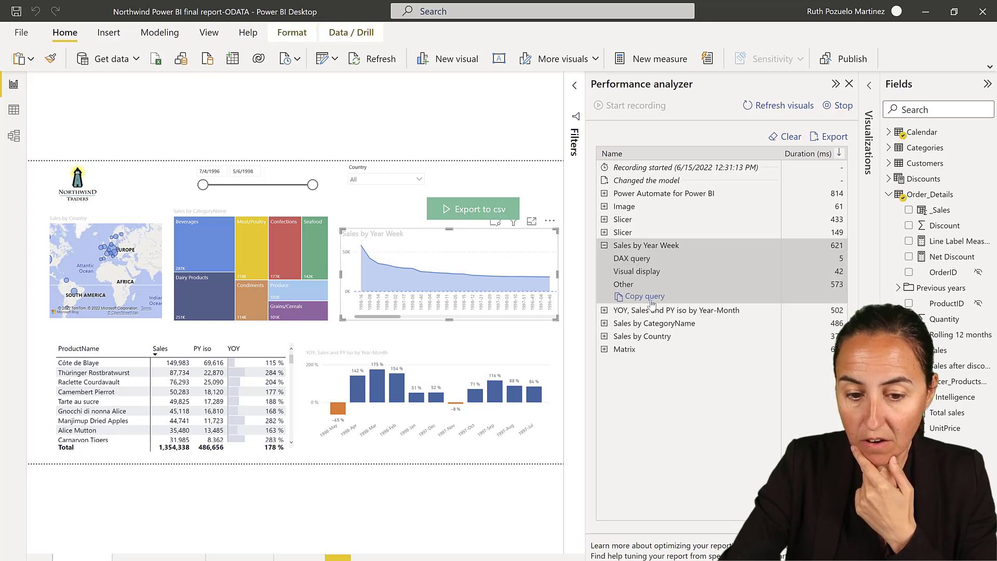
{"action": "left_click", "coordinate": [647, 297]}
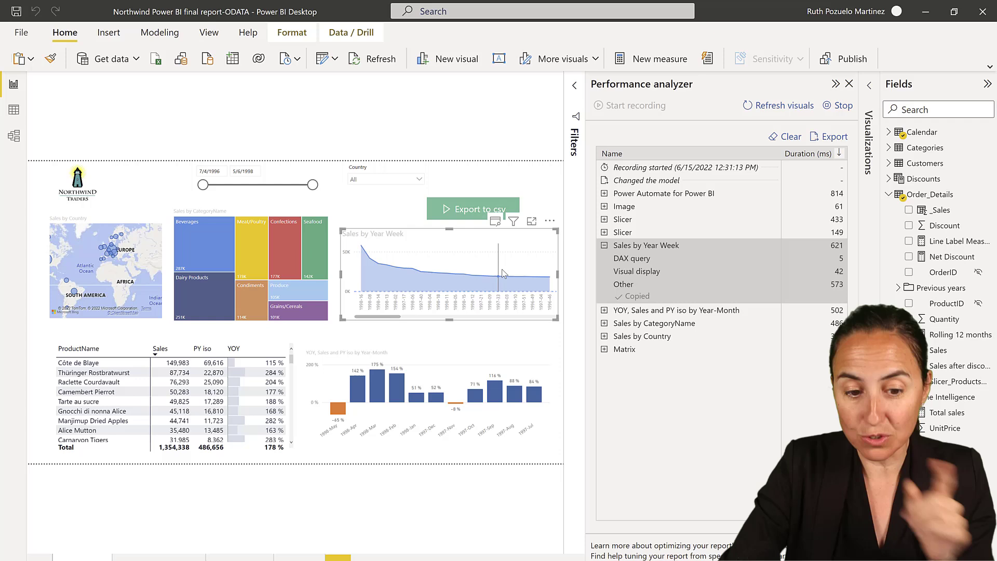
{"action": "mouse_move", "coordinate": [470, 292]}
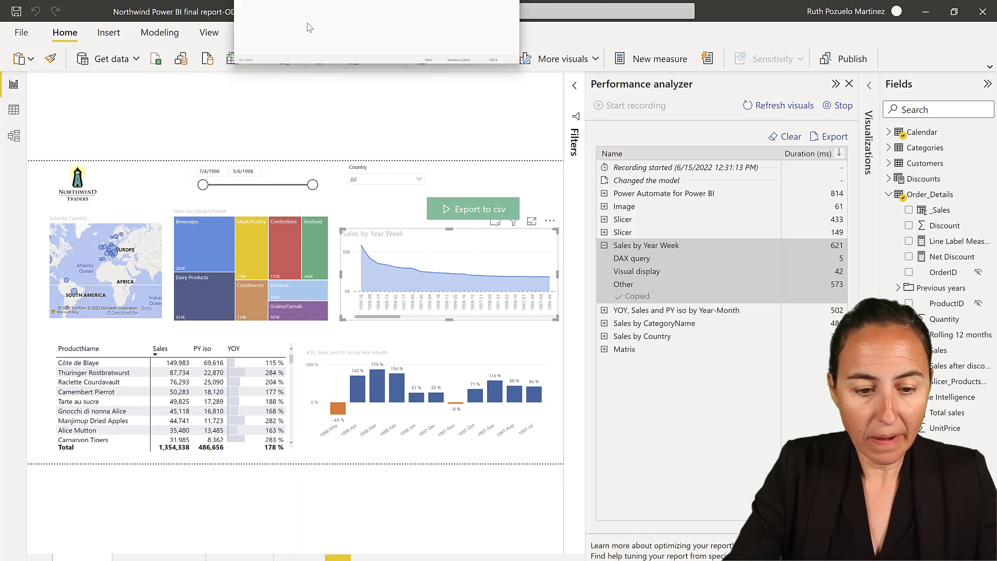
Step: Paste the DAX query into a maximized Notepad and review its DEFINE, EVALUATE, ORDER BY and TOPN parts
{"action": "double_click", "coordinate": [320, 108]}
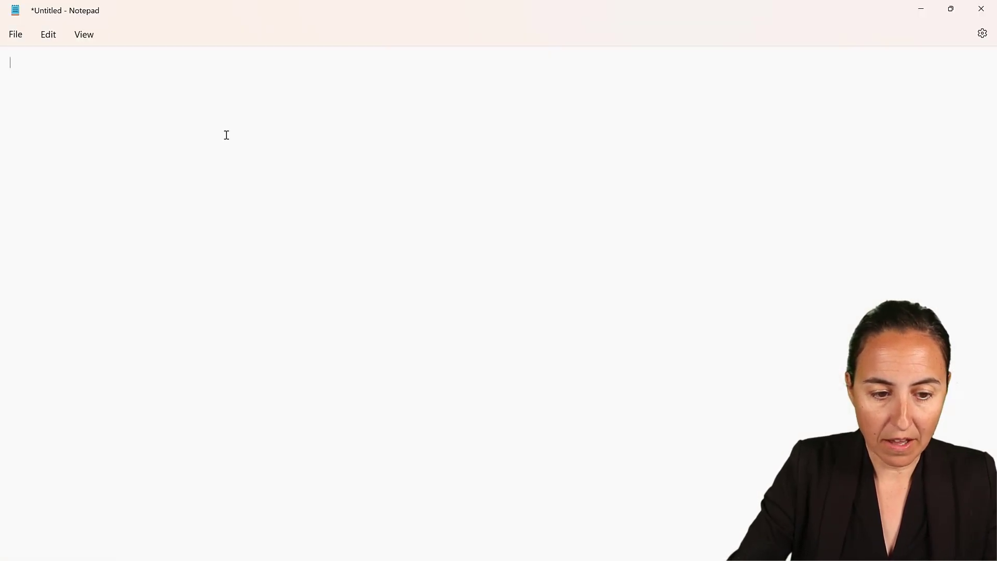
{"action": "type", "text": "// DAX Query DEFINE   VAR __DS0Core =     SUMMARIZECOLUMNS('Calendar'[Year Week], \"Sales\", 'Order_Details'[Sales])    VAR __DS0PrimaryWindowed =     TOPN(1001, __DS0Core, [Sales], 0, 'Calendar'[Year Week], 1)  EVALUATE   __DS0PrimaryWindowed  ORDER BY   [Sales] DESC, 'Calendar'[Year Week]"}
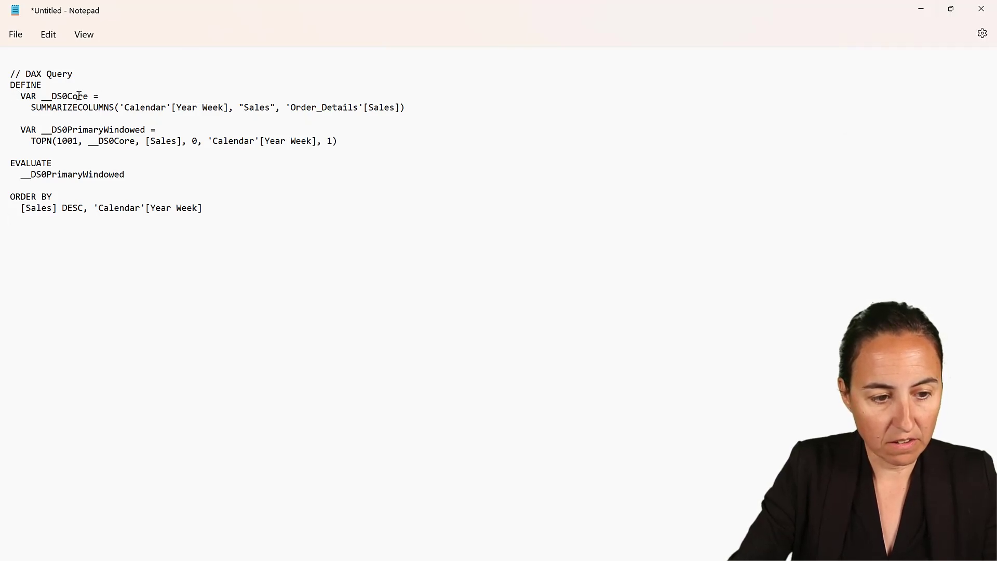
{"action": "left_click_drag", "start_coordinate": [104, 96], "coordinate": [10, 85]}
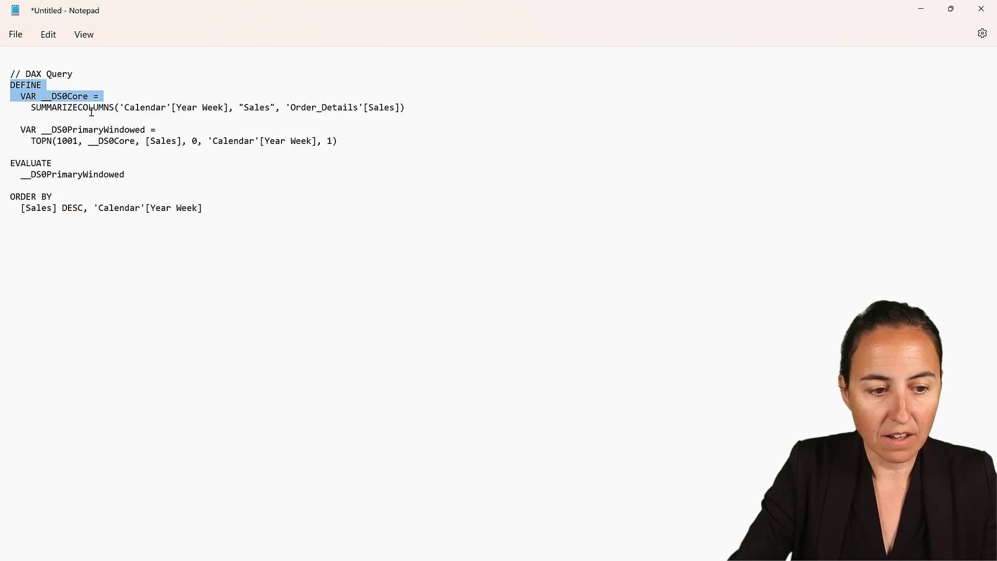
{"action": "left_click", "coordinate": [395, 136]}
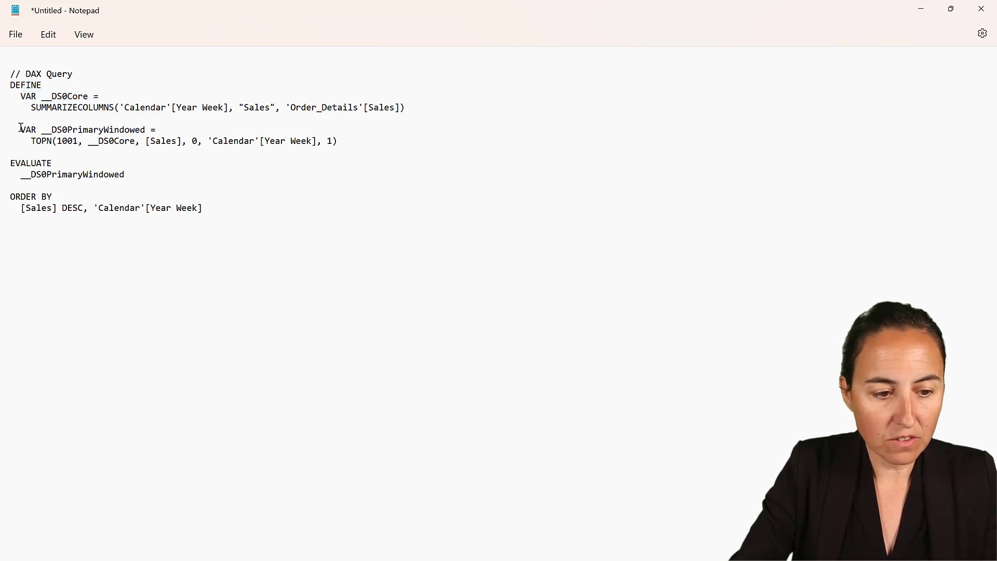
{"action": "left_click_drag", "start_coordinate": [12, 162], "coordinate": [143, 180]}
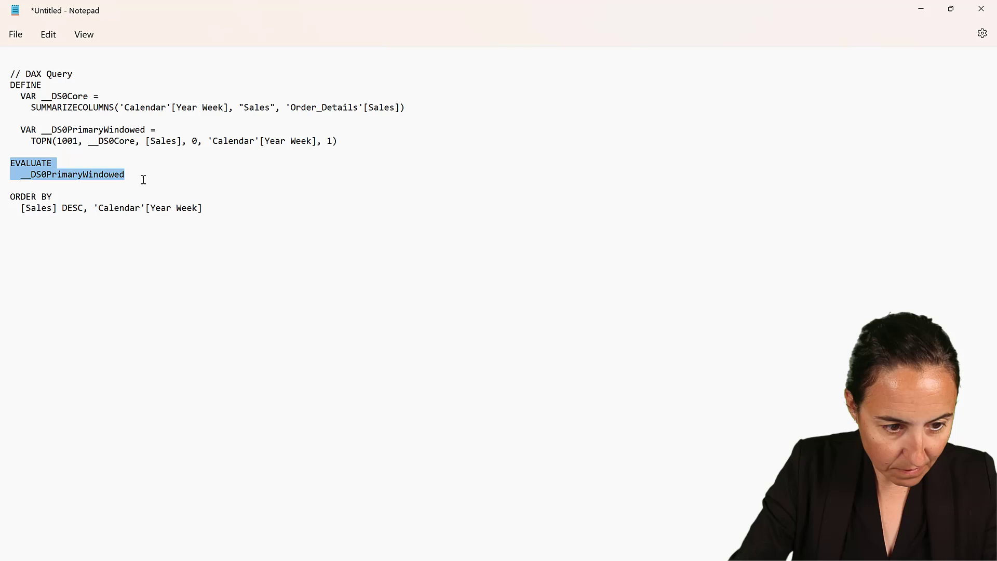
{"action": "left_click_drag", "start_coordinate": [246, 218], "coordinate": [1, 197]}
{"action": "left_click", "coordinate": [319, 213]}
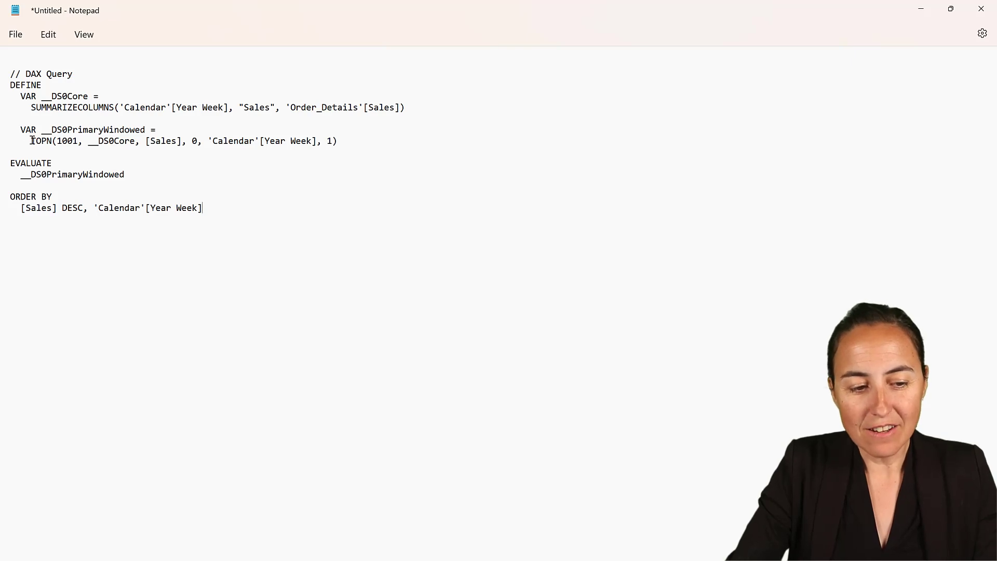
{"action": "left_click_drag", "start_coordinate": [32, 140], "coordinate": [72, 138]}
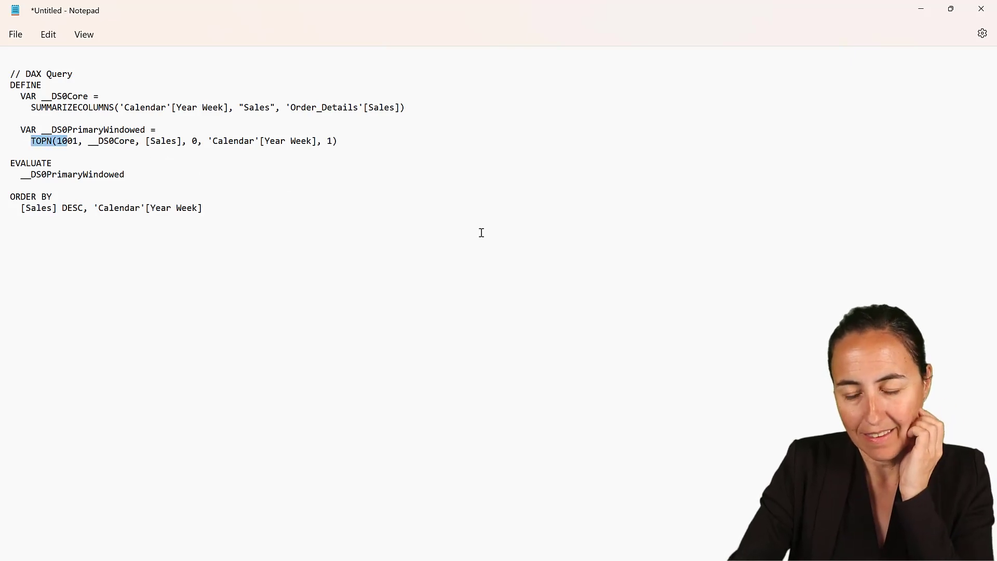
{"action": "left_click", "coordinate": [951, 9]}
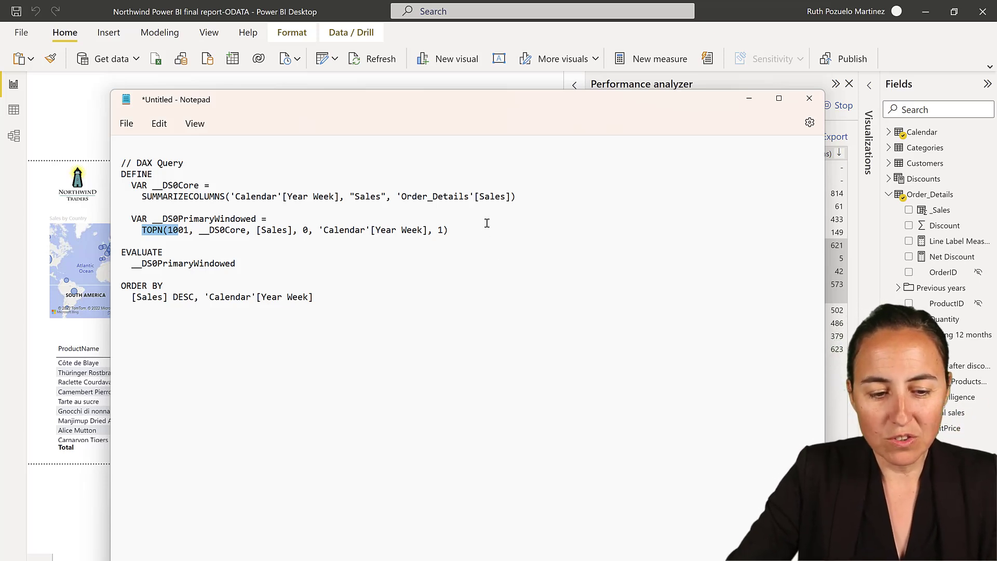
Step: Delete the __DS0PrimaryWindowed TOPN variable and select the SUMMARIZECOLUMNS expression
{"action": "left_click", "coordinate": [460, 233]}
{"action": "left_click_drag", "start_coordinate": [449, 230], "coordinate": [126, 221]}
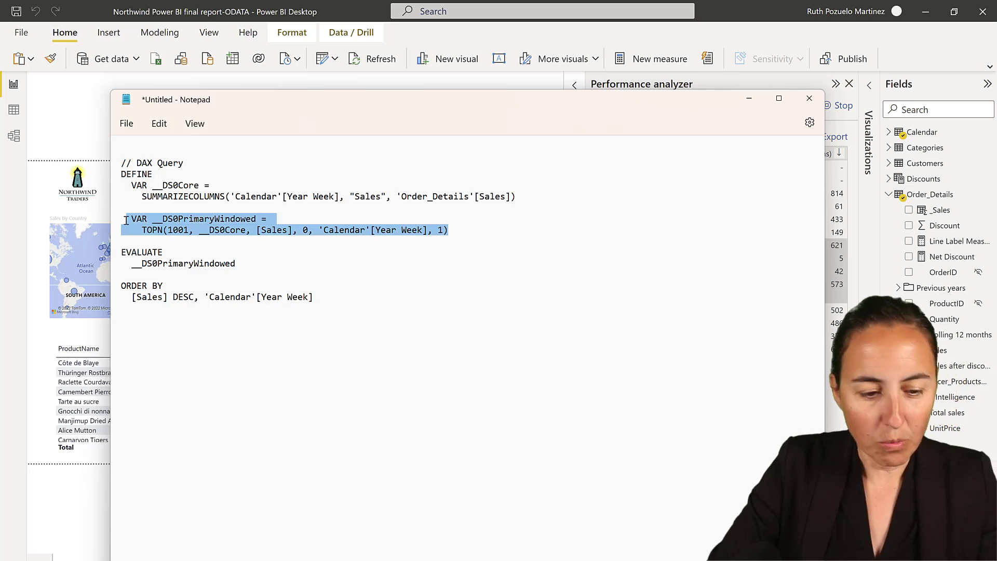
{"action": "key", "text": "Delete"}
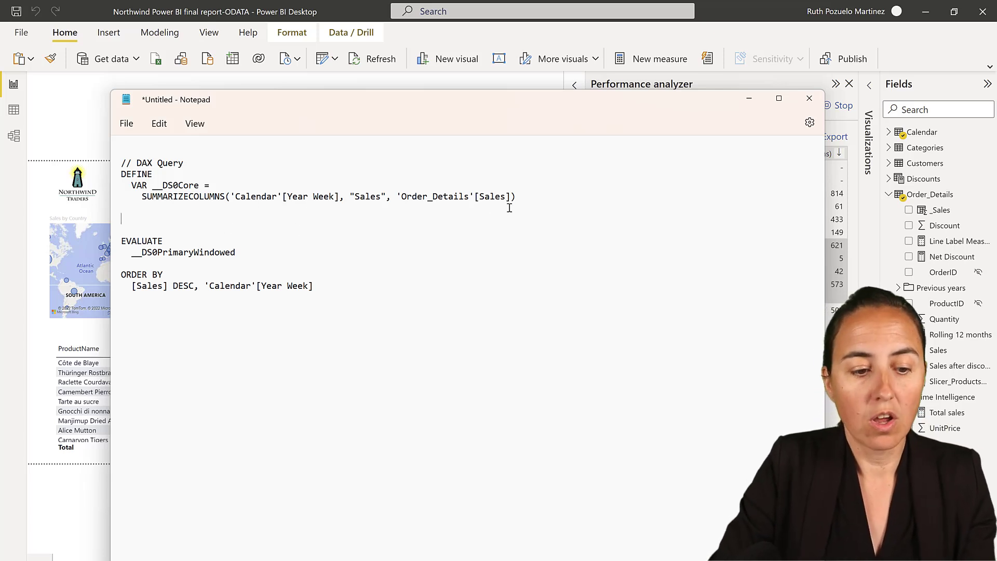
{"action": "left_click_drag", "start_coordinate": [521, 202], "coordinate": [136, 194]}
{"action": "key", "text": "ctrl+c"}
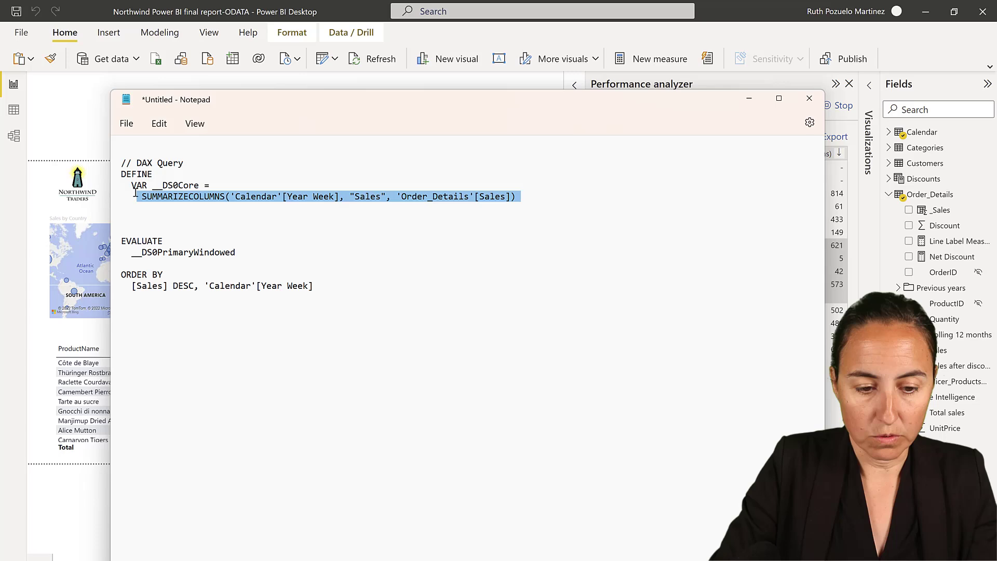
{"action": "left_click", "coordinate": [749, 99]}
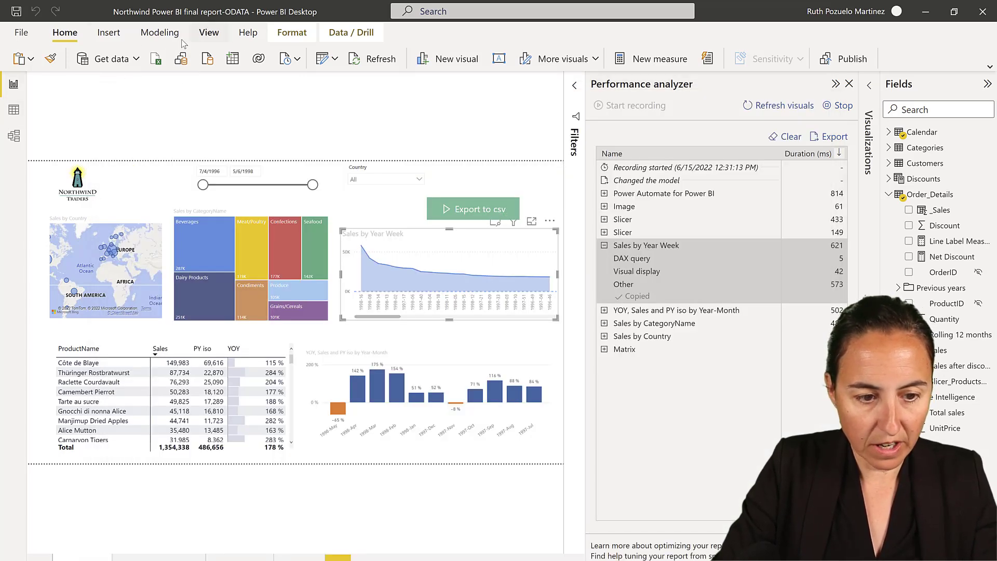
Step: In Data view, create a new table from the pasted SUMMARIZECOLUMNS expression
{"action": "left_click", "coordinate": [18, 108]}
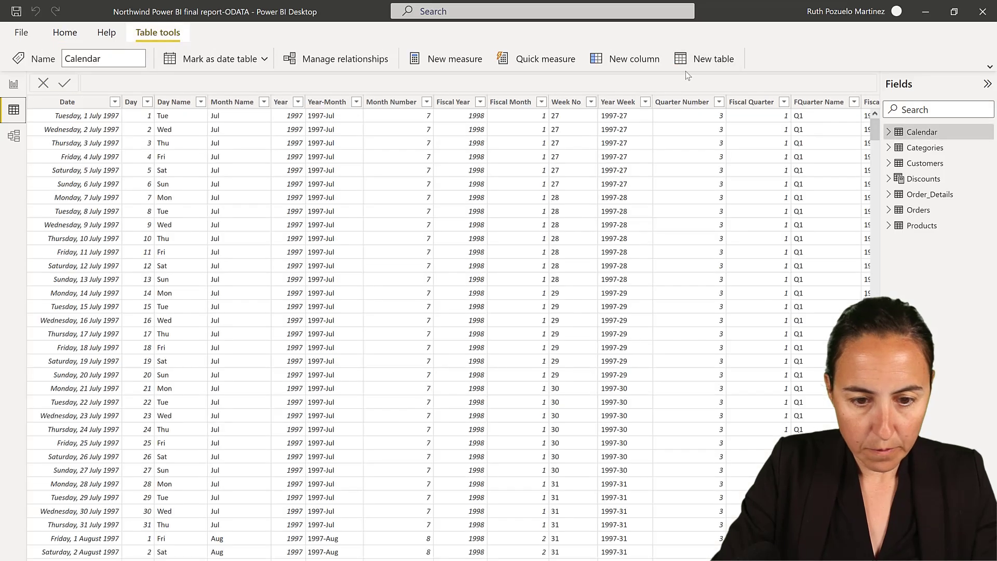
{"action": "left_click", "coordinate": [712, 59]}
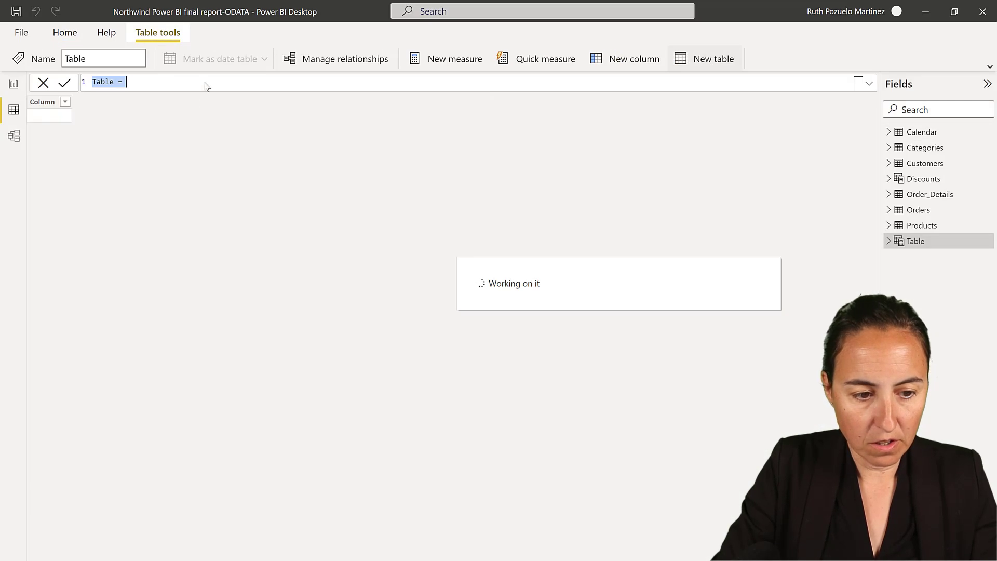
{"action": "left_click", "coordinate": [197, 80]}
{"action": "key", "text": "shift+Return"}
{"action": "key", "text": "ctrl+v"}
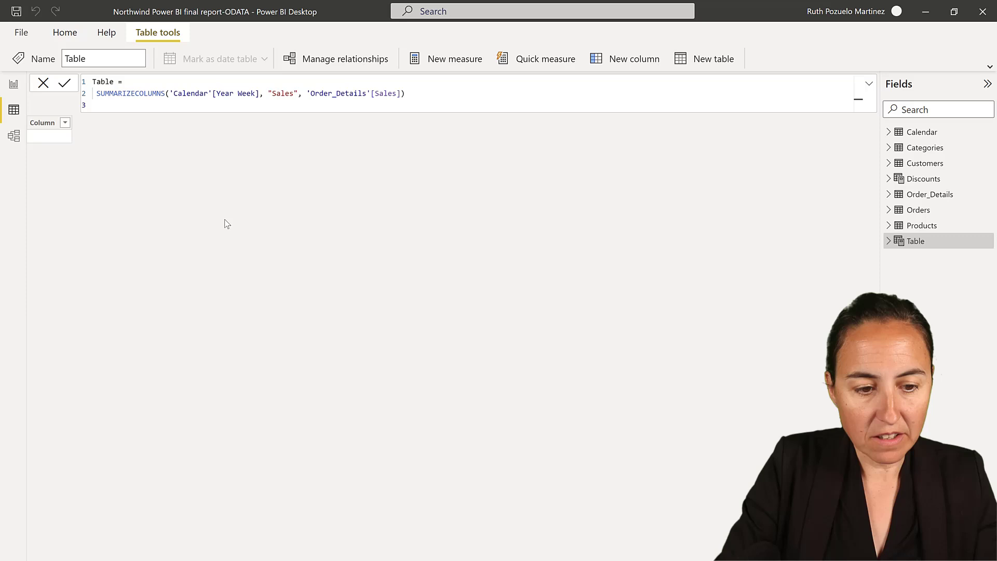
{"action": "key", "text": "Return"}
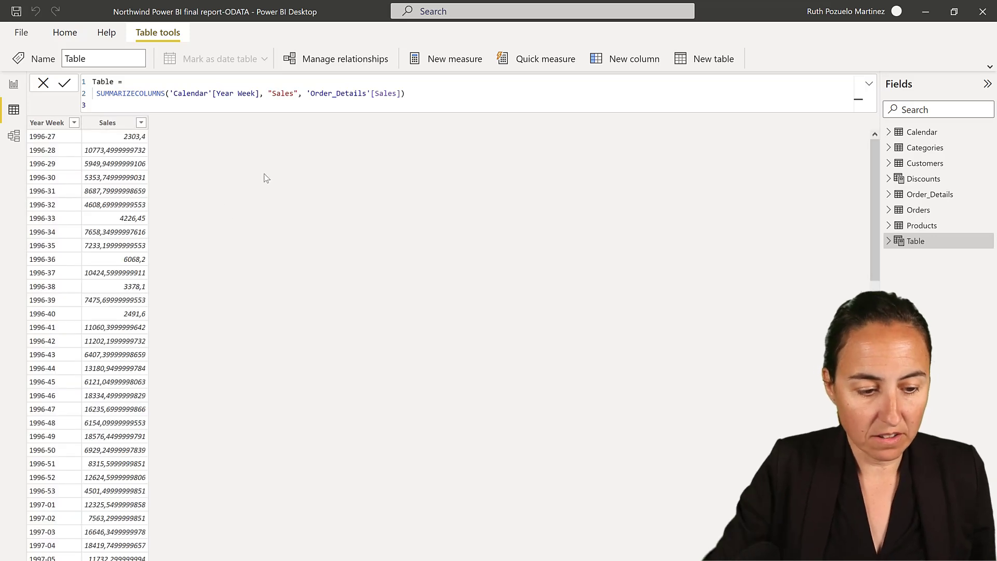
{"action": "scroll", "coordinate": [333, 380], "scroll_direction": "down", "scroll_amount": 20}
{"action": "scroll", "coordinate": [436, 425], "scroll_direction": "up", "scroll_amount": 20}
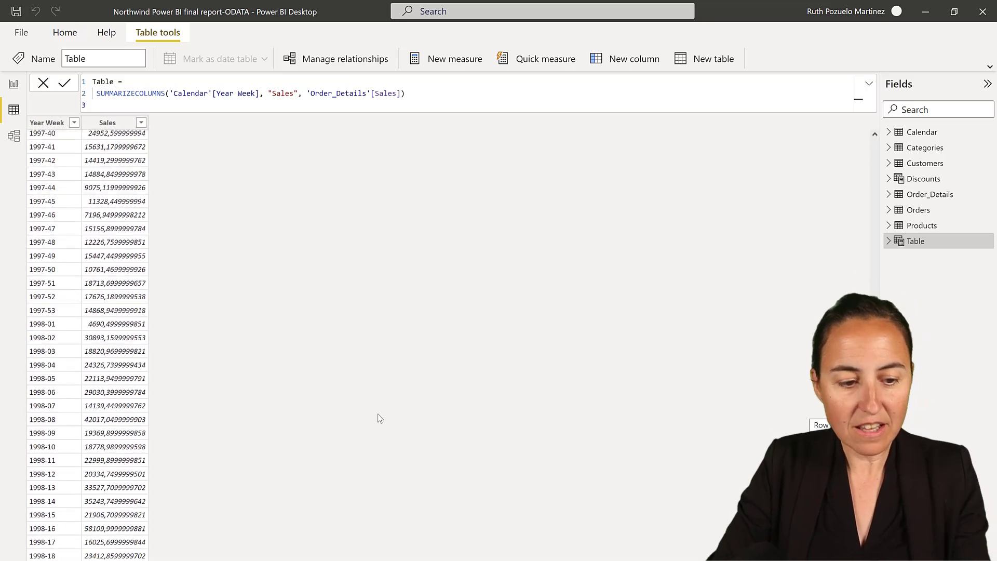
{"action": "scroll", "coordinate": [362, 413], "scroll_direction": "down", "scroll_amount": 15}
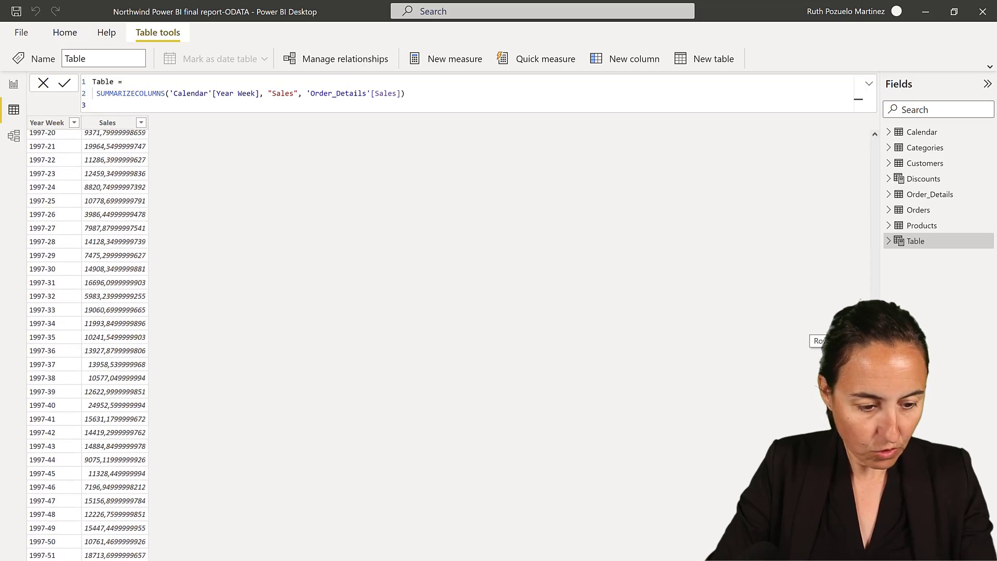
{"action": "scroll", "coordinate": [409, 475], "scroll_direction": "down", "scroll_amount": 5}
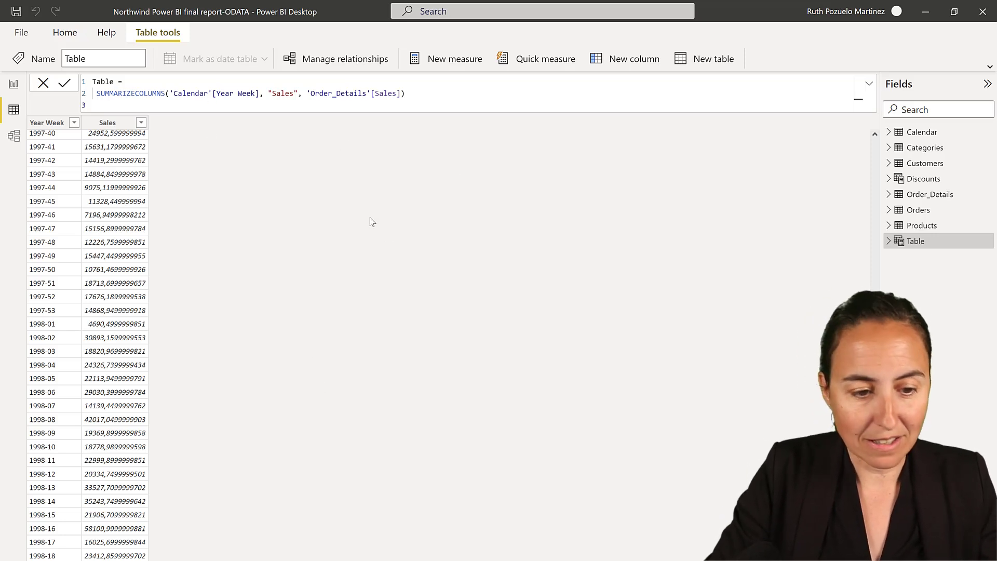
Step: Regroup the table by 'Calendar'[Date], Order_Details[OrderID] and Order_Details[ProductID], then select the expression
{"action": "double_click", "coordinate": [246, 94]}
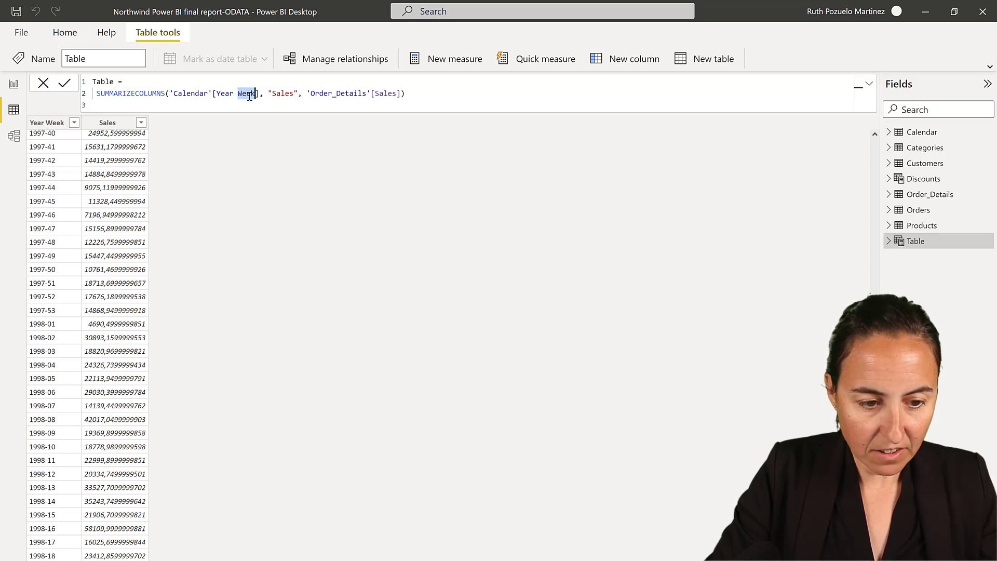
{"action": "key", "text": "BackSpace"}
{"action": "key", "text": "BackSpace"}
{"action": "key", "text": "BackSpace"}
{"action": "key", "text": "BackSpace"}
{"action": "key", "text": "BackSpace"}
{"action": "key", "text": "BackSpace"}
{"action": "type", "text": "Dat"}
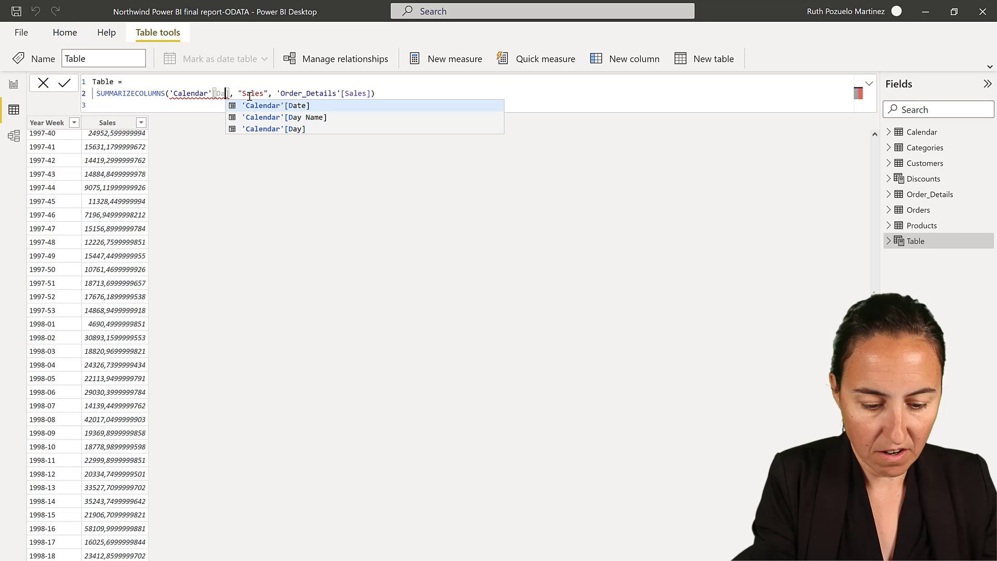
{"action": "key", "text": "Tab"}
{"action": "type", "text": "orde"}
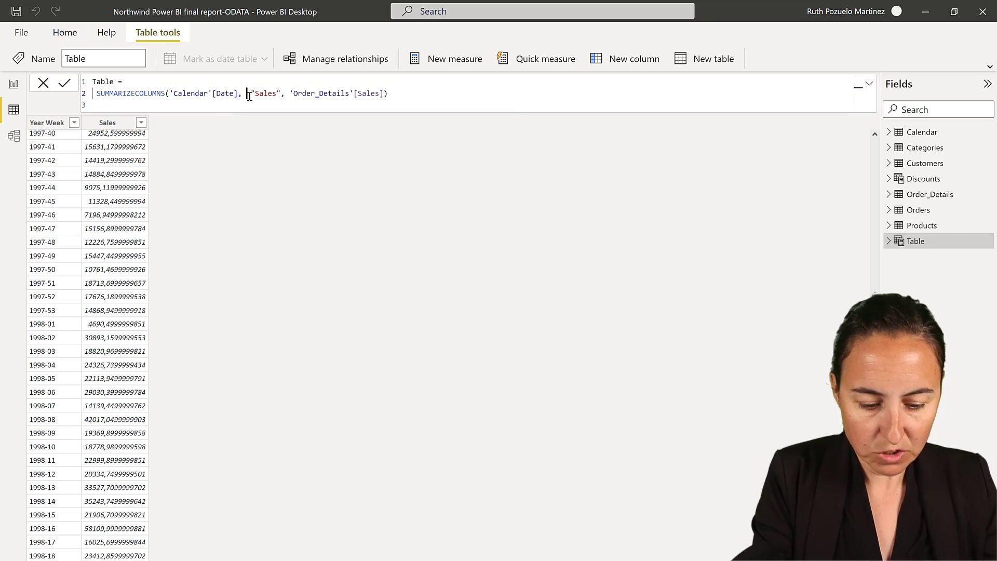
{"action": "key", "text": "Up"}
{"action": "key", "text": "Up"}
{"action": "key", "text": "Up"}
{"action": "key", "text": "Up"}
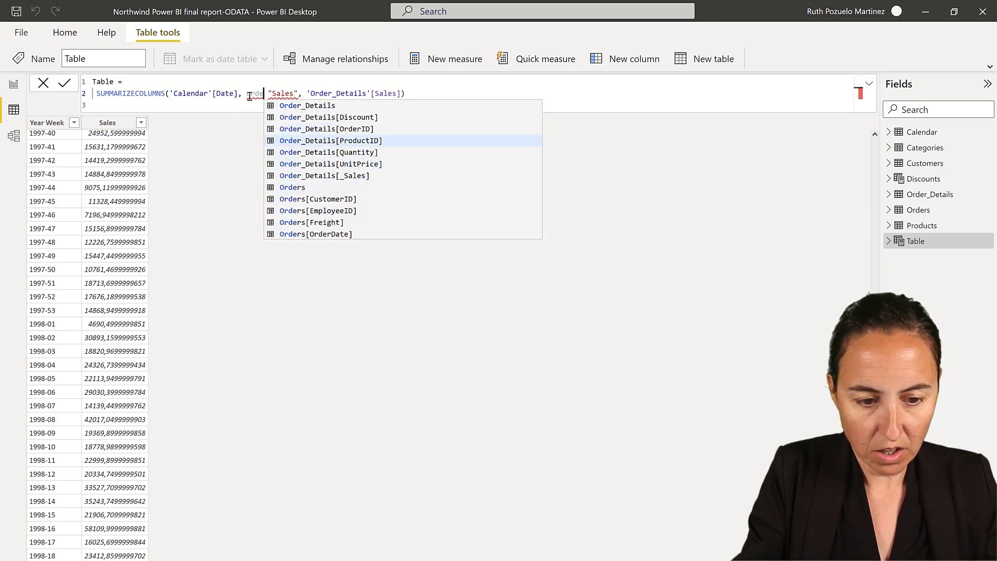
{"action": "key", "text": "Tab"}
{"action": "type", "text": ", Pri"}
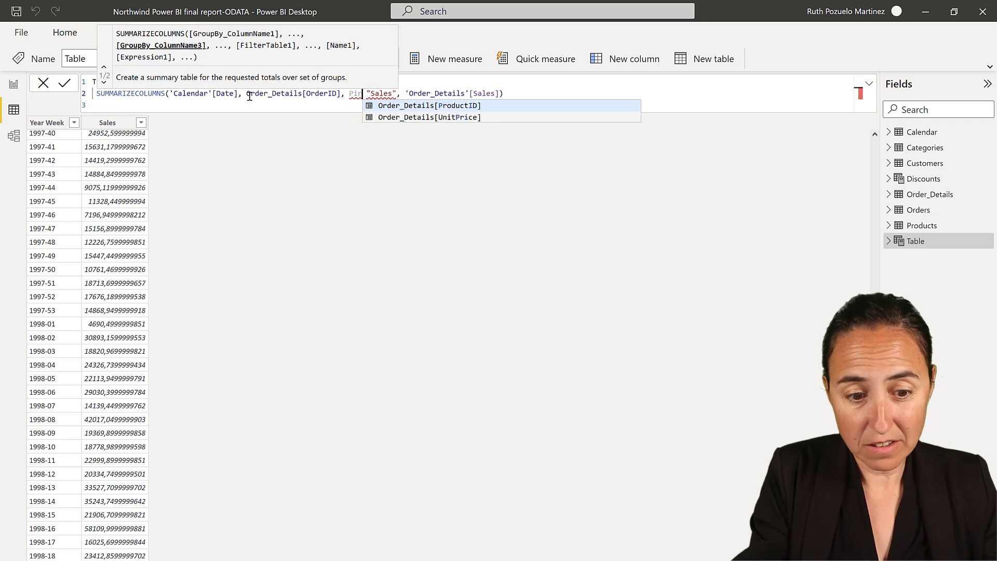
{"action": "key", "text": "Tab"}
{"action": "type", "text": ","}
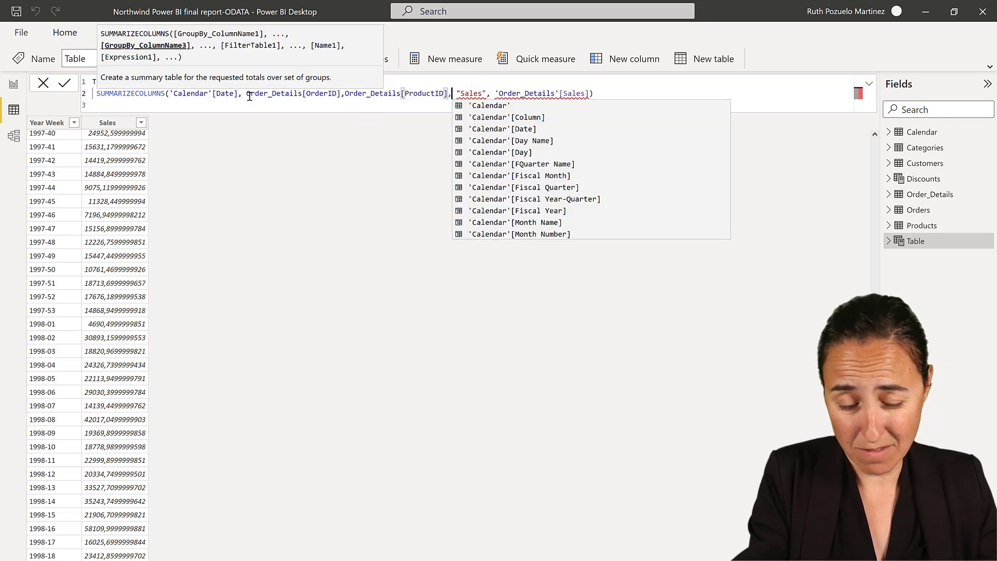
{"action": "key", "text": "Return"}
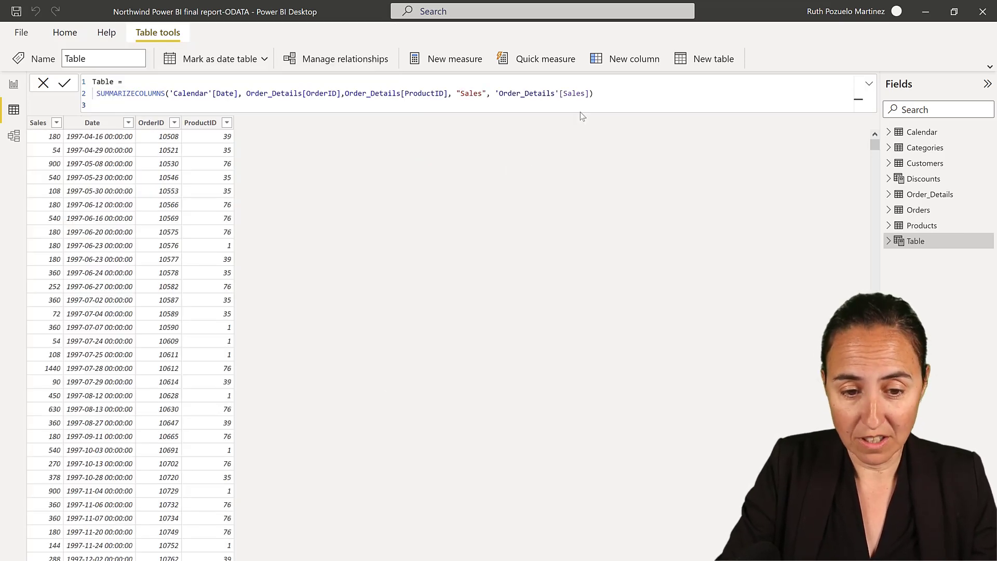
{"action": "left_click_drag", "start_coordinate": [594, 94], "coordinate": [96, 95]}
{"action": "key", "text": "ctrl+c"}
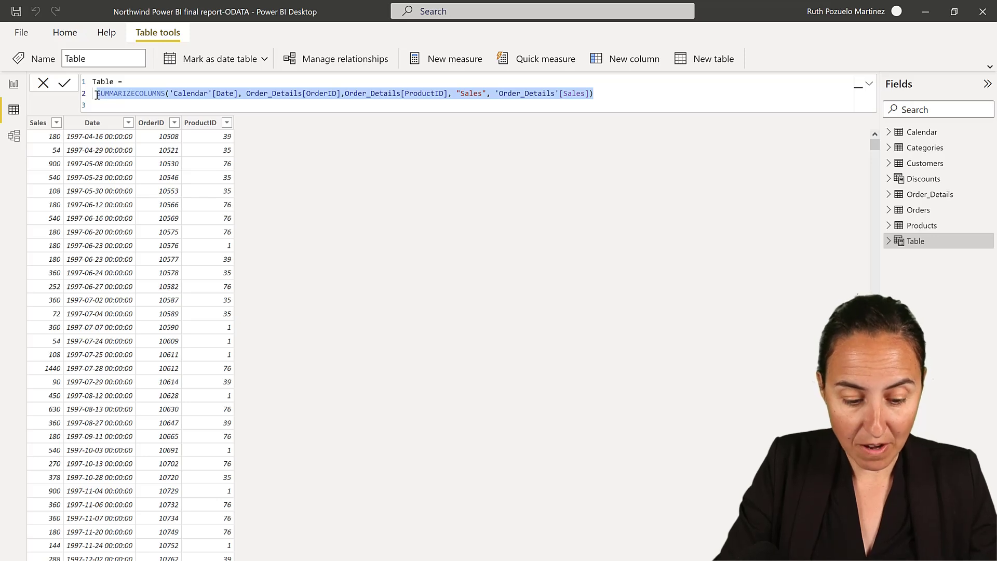
Step: Swap in the expanded SUMMARIZECOLUMNS expression and make EVALUATE return __DS0Core
{"action": "key", "text": "alt+Tab"}
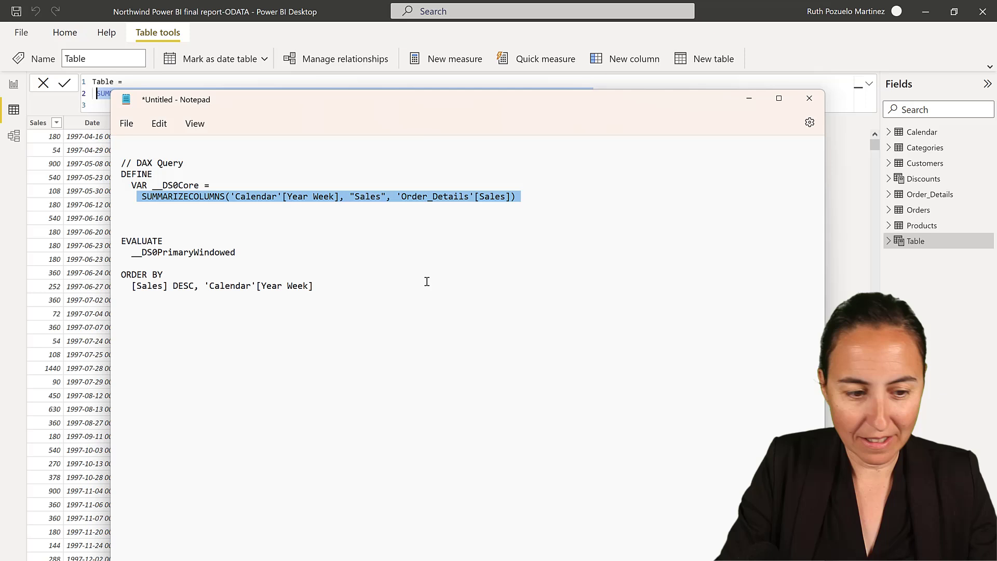
{"action": "left_click", "coordinate": [509, 230]}
{"action": "left_click_drag", "start_coordinate": [533, 196], "coordinate": [144, 198]}
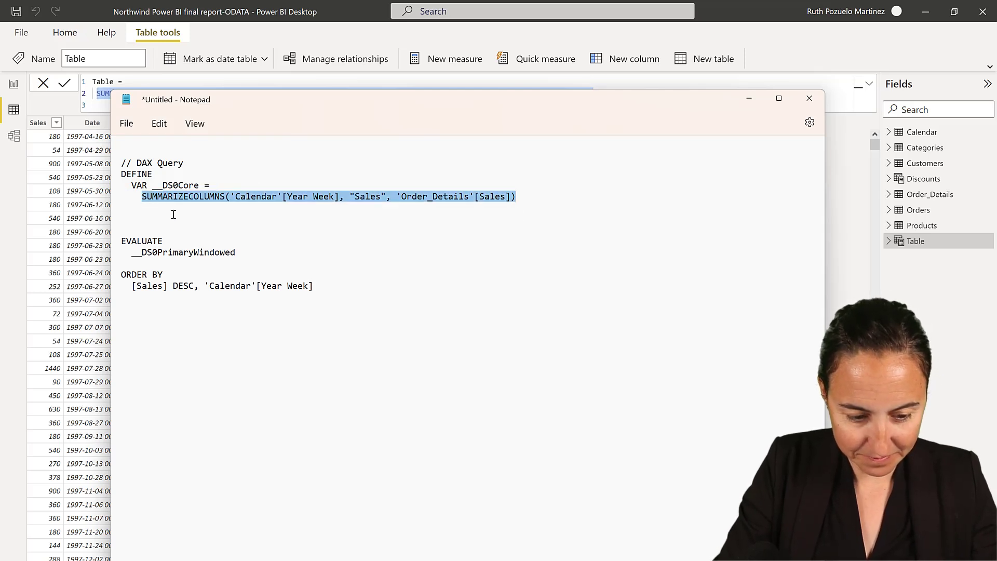
{"action": "key", "text": "ctrl+v"}
{"action": "left_click_drag", "start_coordinate": [200, 186], "coordinate": [152, 185]}
{"action": "key", "text": "ctrl+c"}
{"action": "left_click_drag", "start_coordinate": [254, 254], "coordinate": [130, 254]}
{"action": "key", "text": "ctrl+v"}
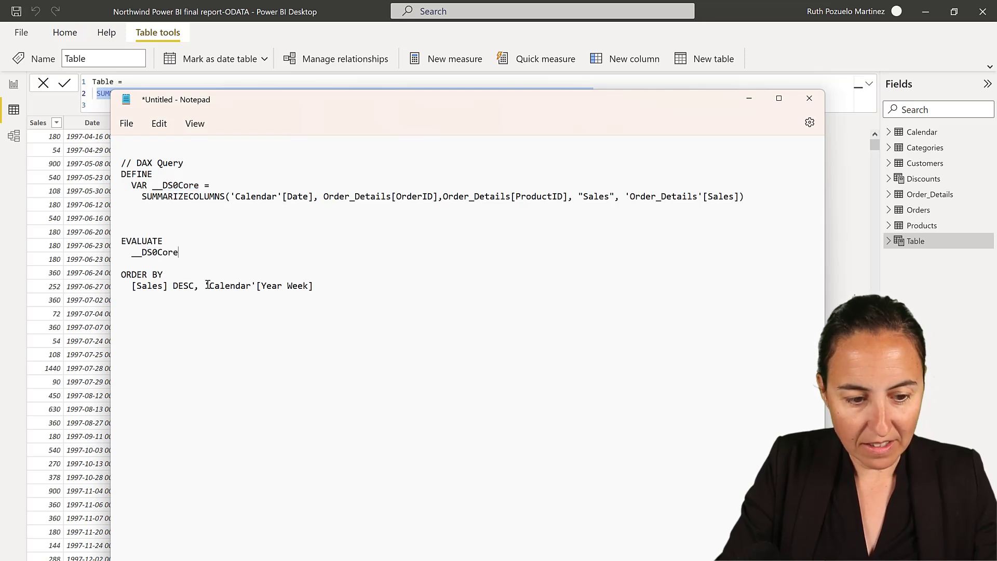
Step: Change the sort to ORDER BY 'Calendar'[Date] DESC, [Sales] and select the whole query
{"action": "left_click_drag", "start_coordinate": [205, 285], "coordinate": [334, 291]}
{"action": "key", "text": "ctrl+c"}
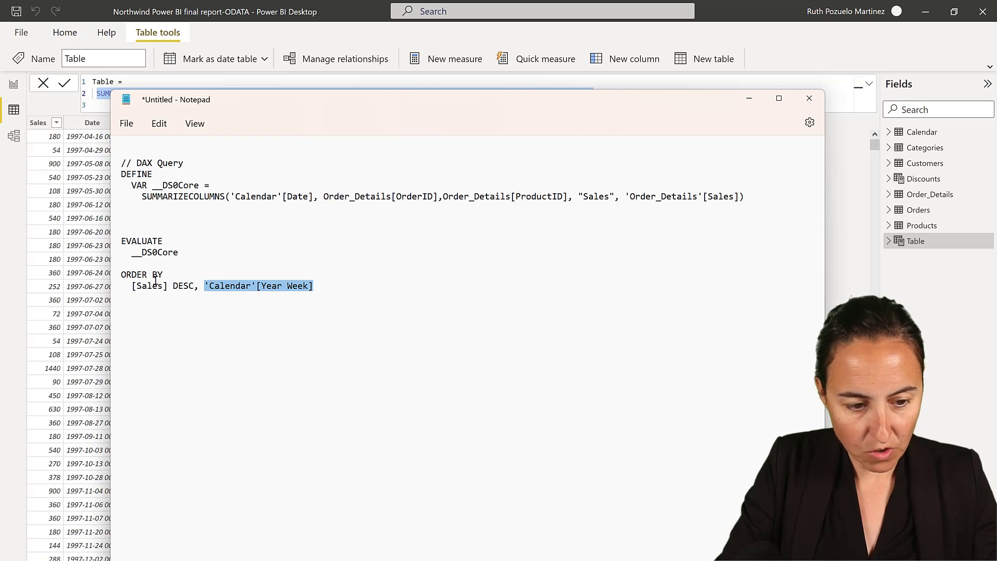
{"action": "left_click_drag", "start_coordinate": [169, 286], "coordinate": [234, 285]}
{"action": "key", "text": "ctrl+v"}
{"action": "type", "text": "Dat"}
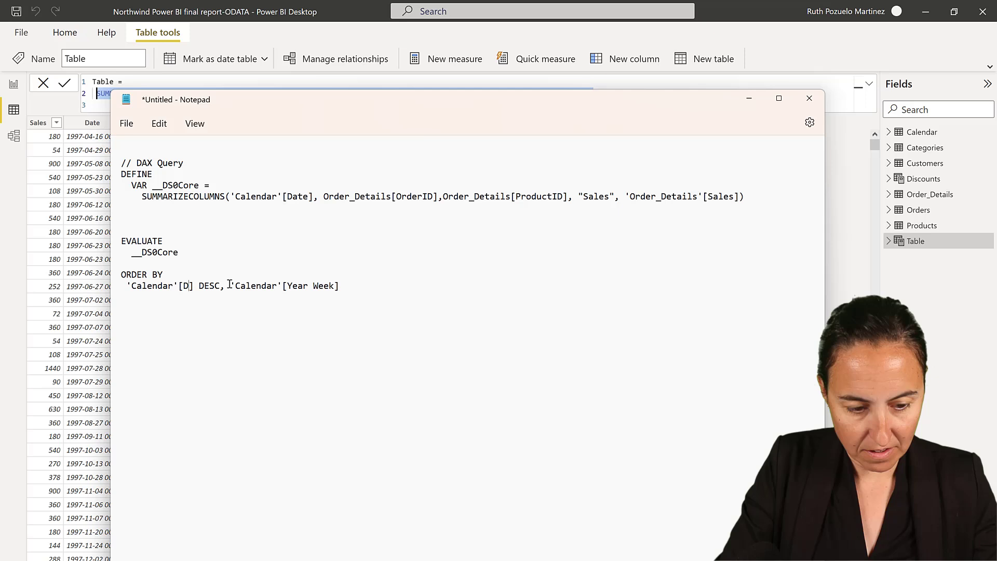
{"action": "type", "text": "e"}
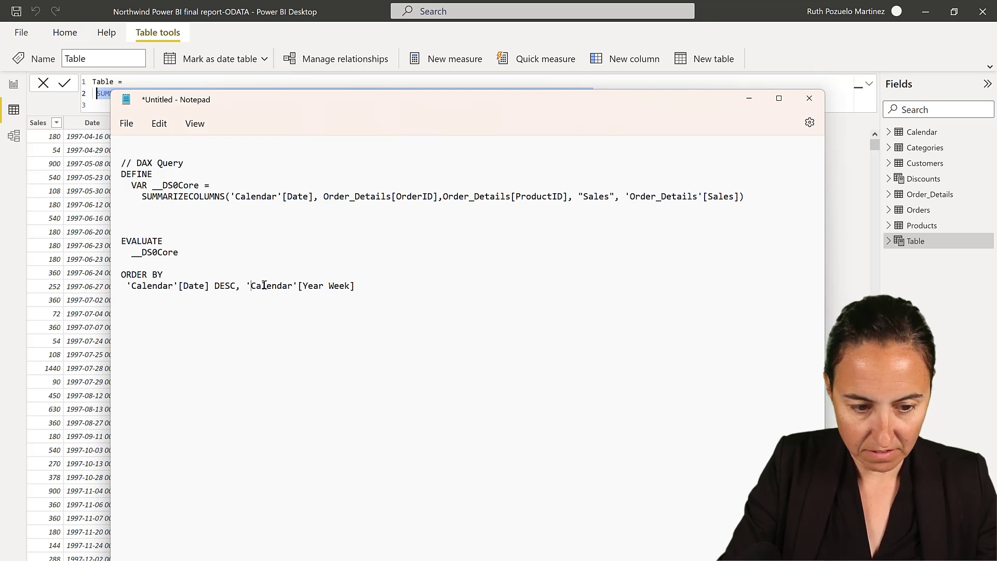
{"action": "left_click_drag", "start_coordinate": [264, 285], "coordinate": [365, 292]}
{"action": "key", "text": "BackSpace"}
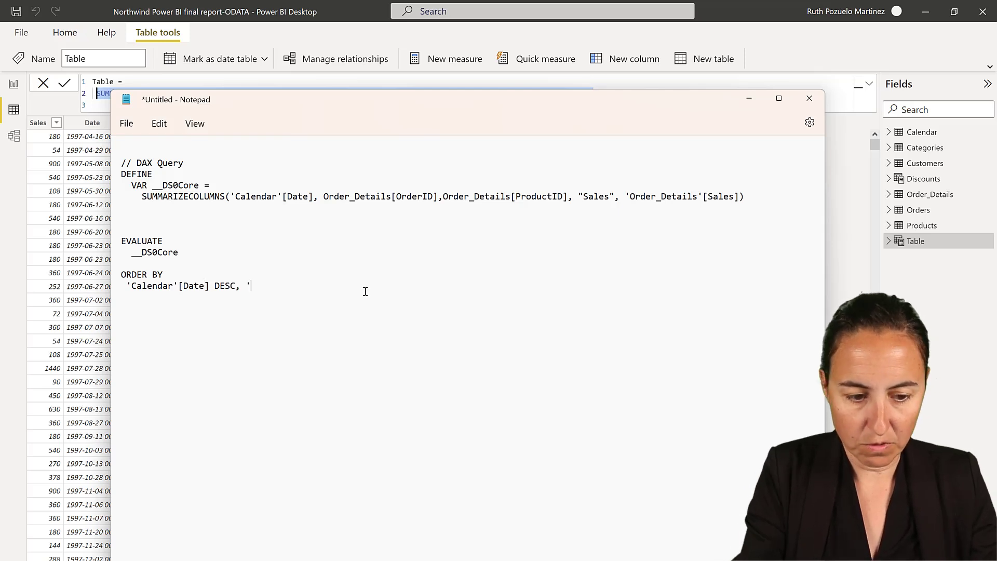
{"action": "type", "text": "[Sales"}
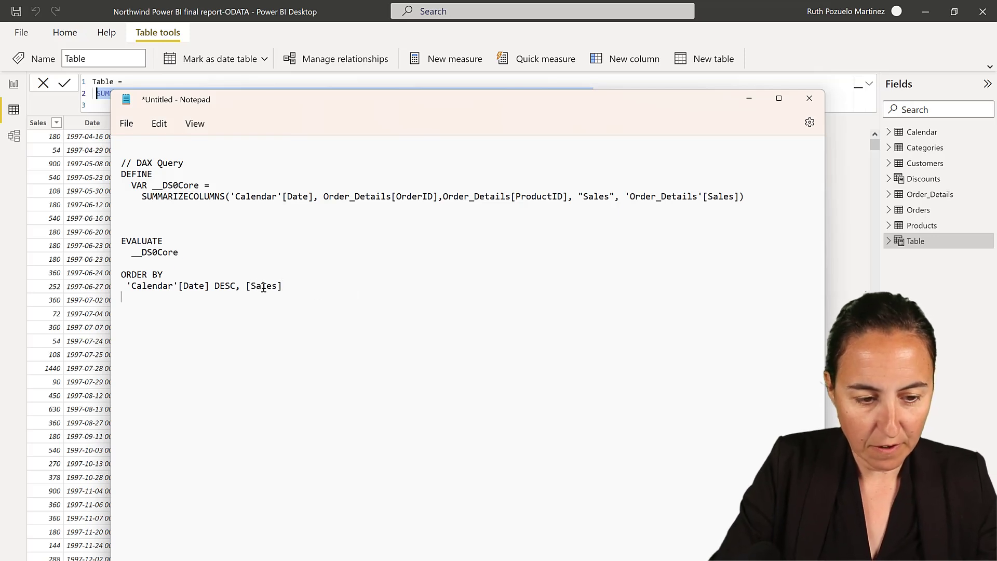
{"action": "key", "text": "ctrl+a"}
{"action": "key", "text": "ctrl+c"}
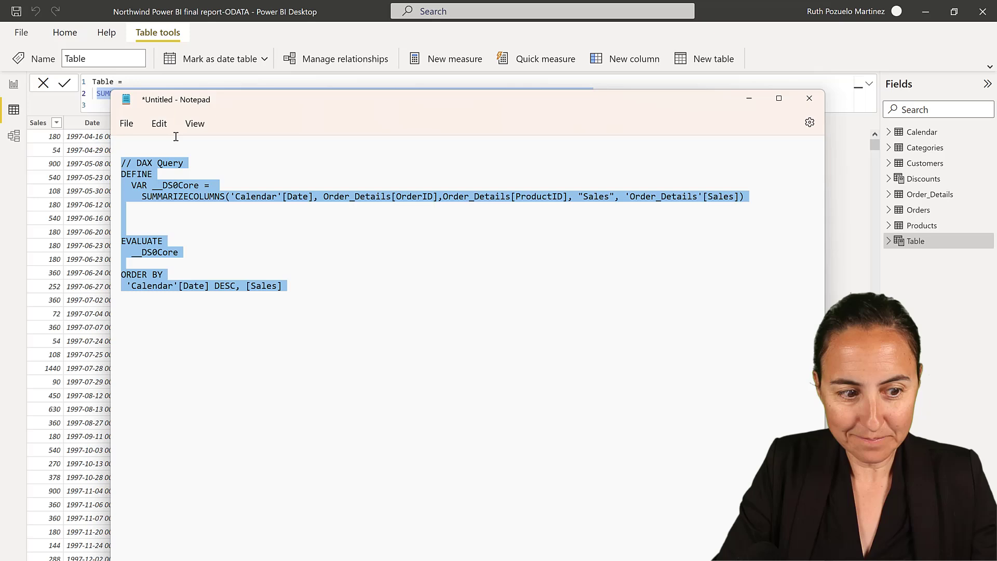
Step: Close the Performance analyzer and open the Export to CSV flow for editing
{"action": "left_click", "coordinate": [14, 89]}
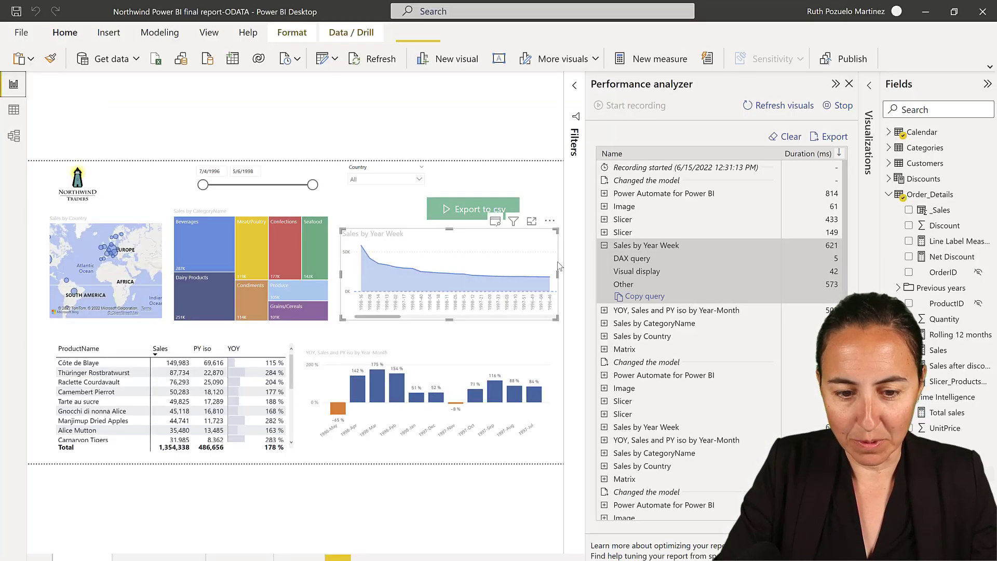
{"action": "left_click", "coordinate": [849, 84]}
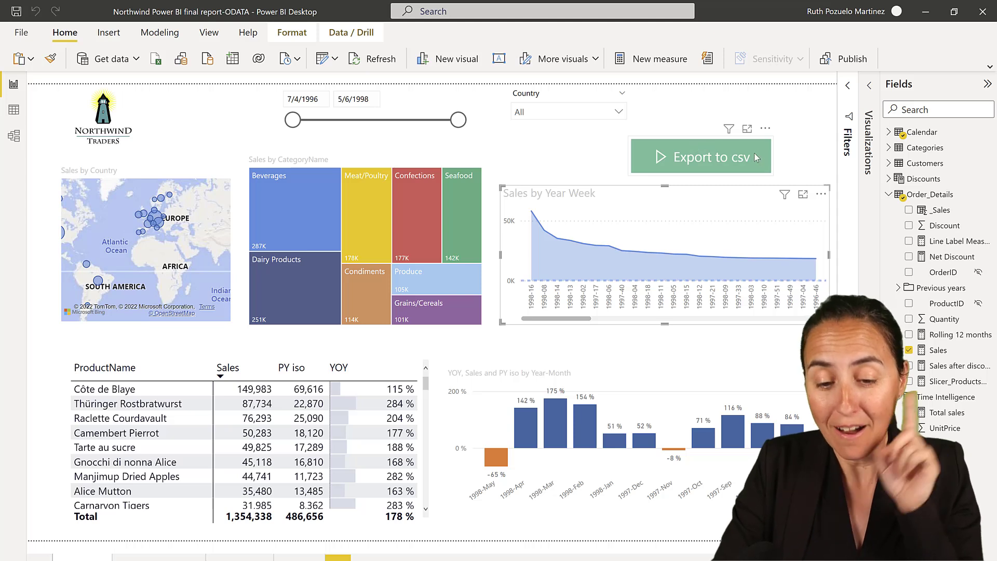
{"action": "left_click", "coordinate": [767, 130]}
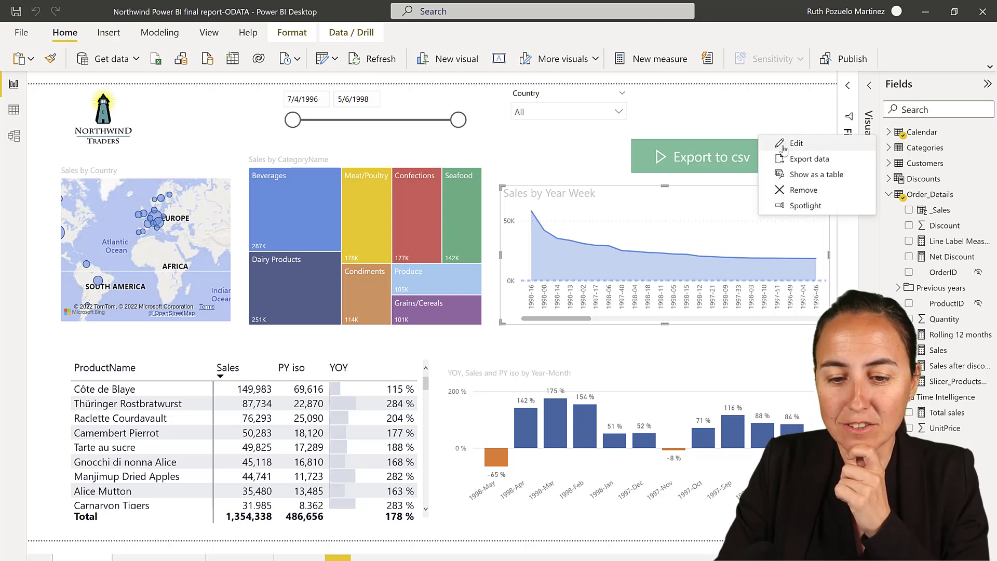
{"action": "left_click", "coordinate": [787, 148]}
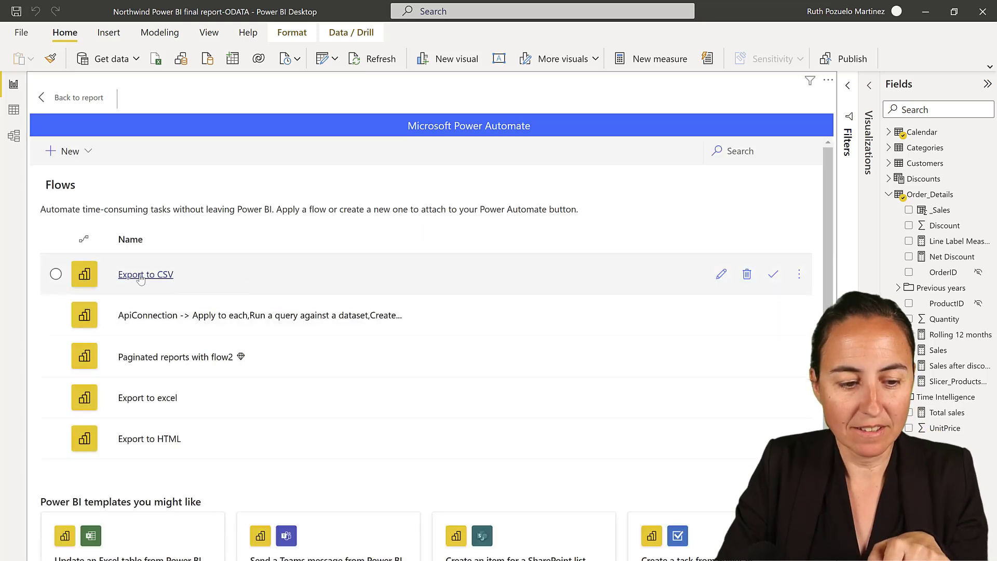
{"action": "left_click", "coordinate": [143, 275]}
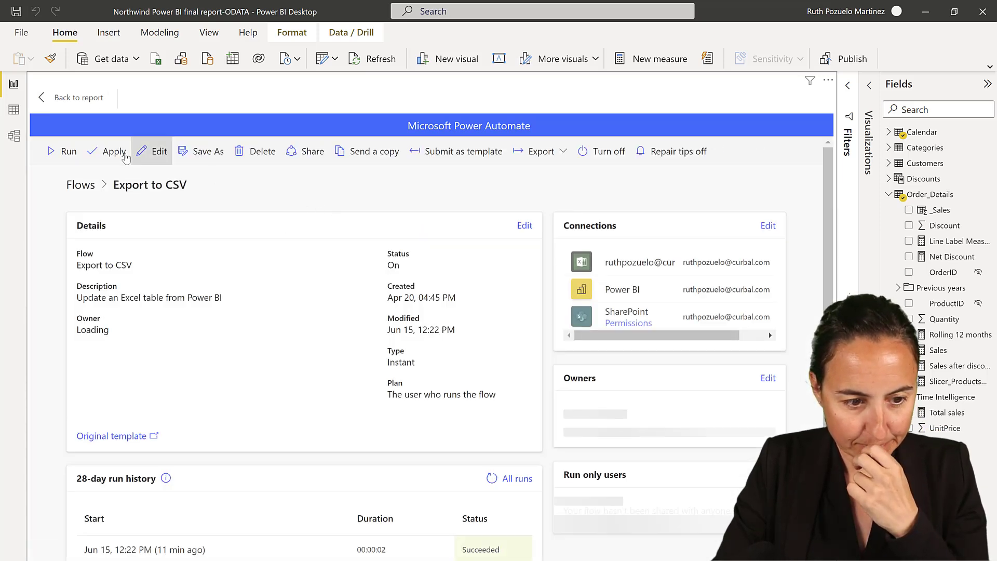
{"action": "left_click", "coordinate": [150, 154]}
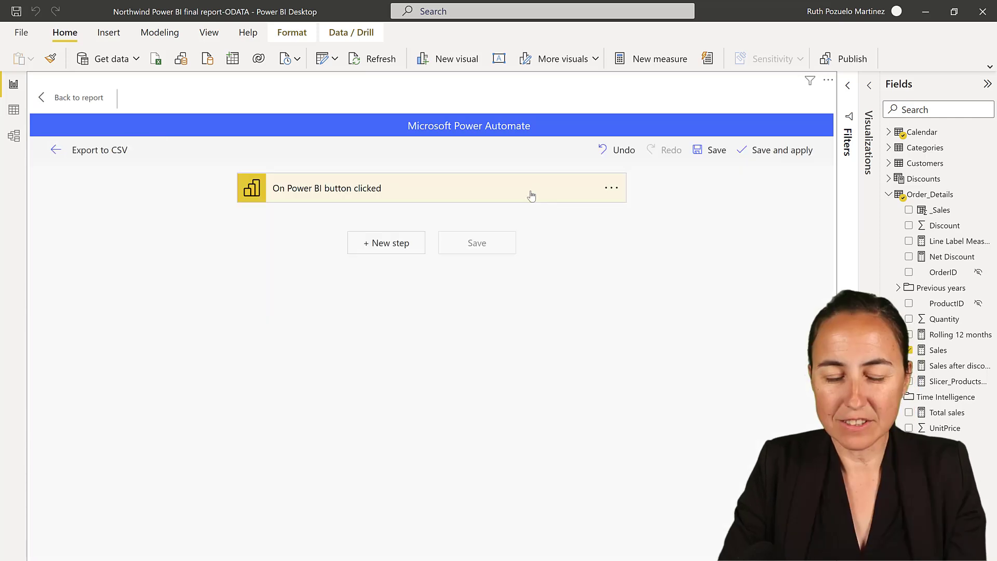
Step: Add 'Run a query against a dataset' on Northwind / Northwind Power BI final report-ODATA with the DAX query
{"action": "left_click", "coordinate": [407, 242]}
{"action": "type", "text": "run a quei"}
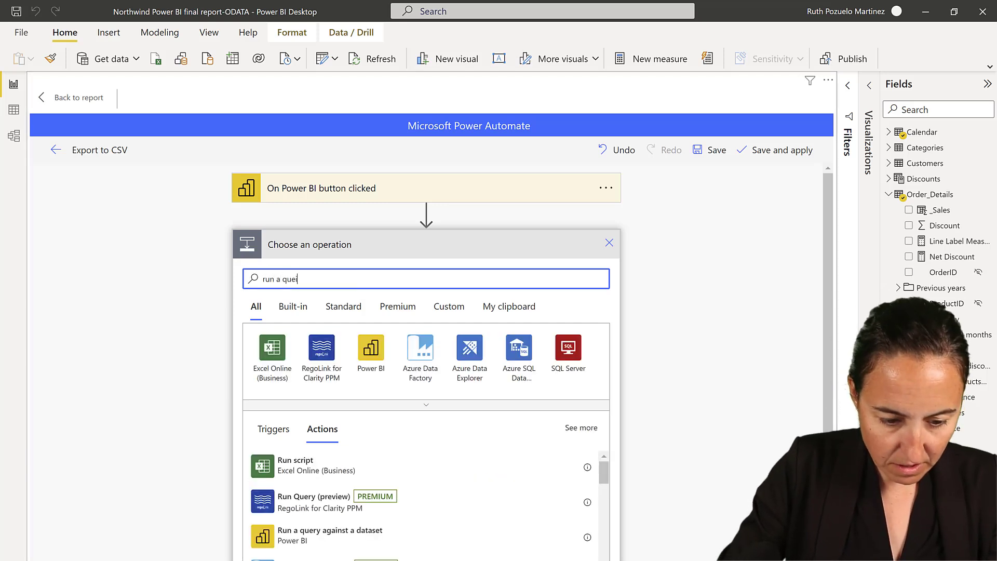
{"action": "left_click", "coordinate": [319, 535]}
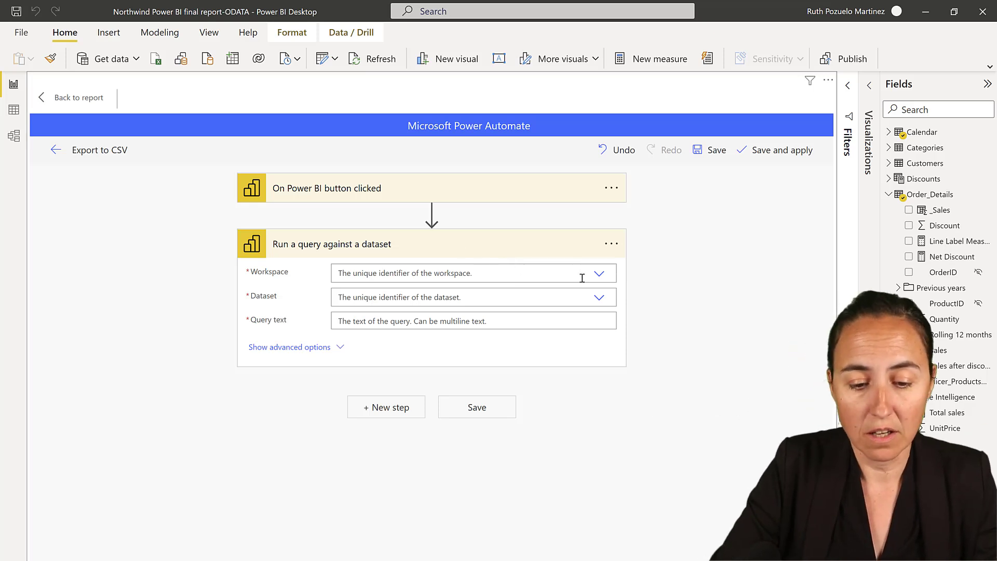
{"action": "left_click", "coordinate": [599, 274]}
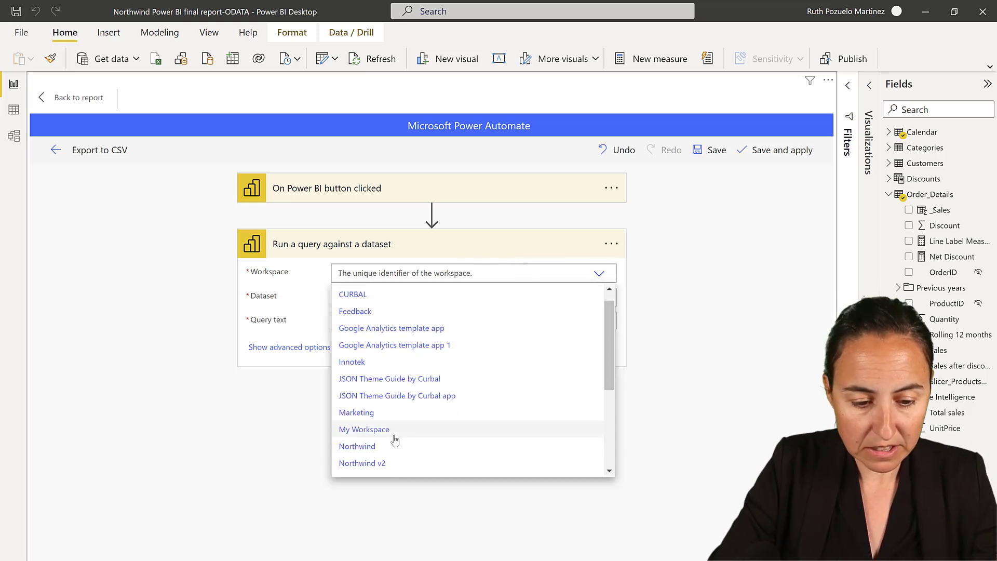
{"action": "scroll", "coordinate": [395, 440], "scroll_direction": "down", "scroll_amount": 2}
{"action": "left_click", "coordinate": [384, 374]}
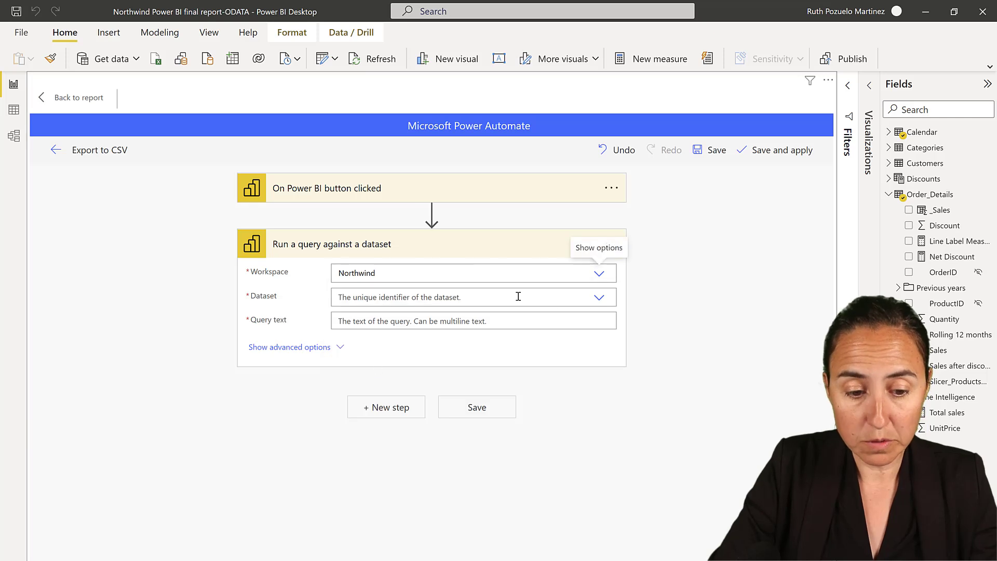
{"action": "left_click", "coordinate": [599, 297]}
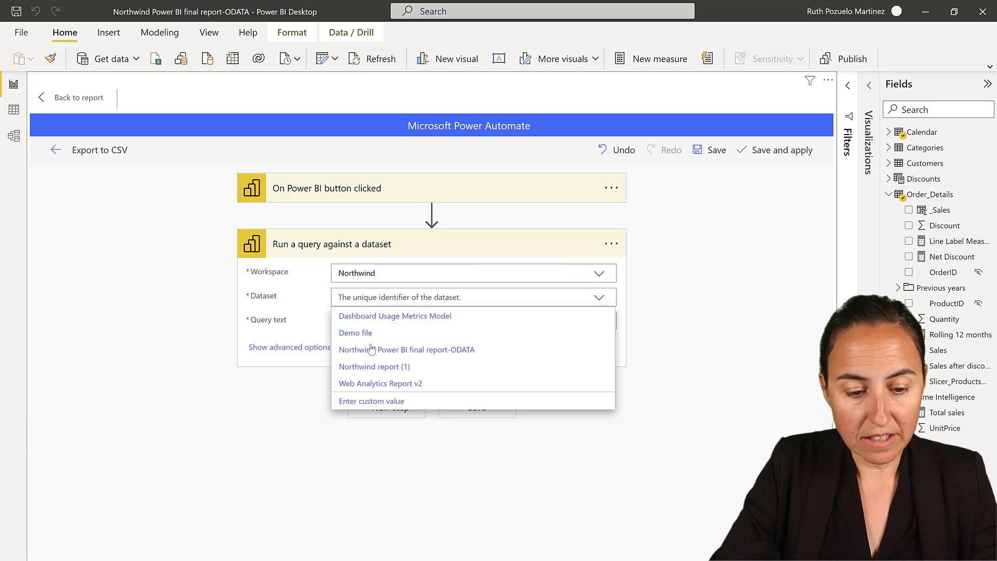
{"action": "left_click", "coordinate": [404, 351]}
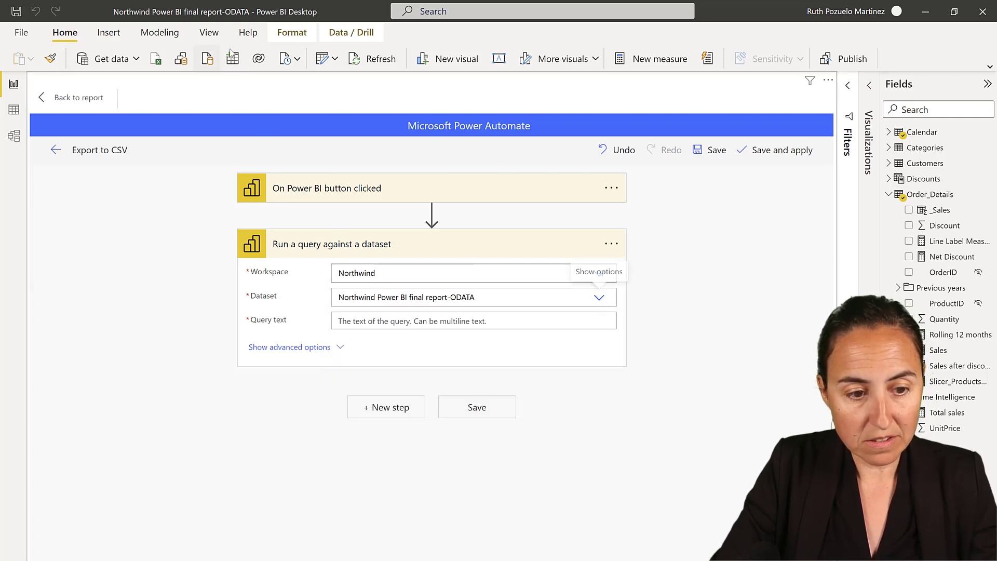
{"action": "left_click", "coordinate": [480, 318]}
{"action": "key", "text": "ctrl+v"}
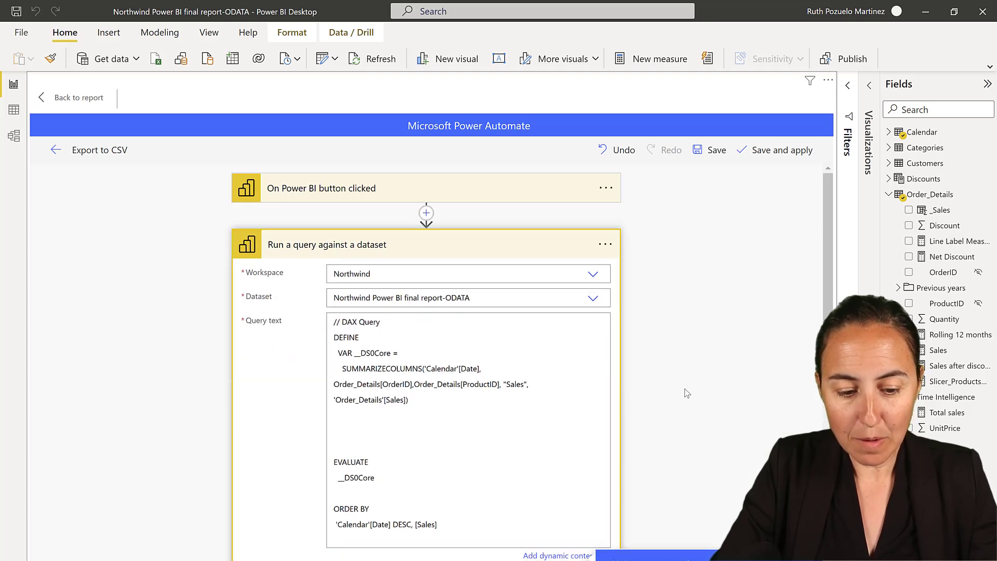
{"action": "left_click", "coordinate": [671, 383]}
{"action": "scroll", "coordinate": [665, 376], "scroll_direction": "down", "scroll_amount": 2}
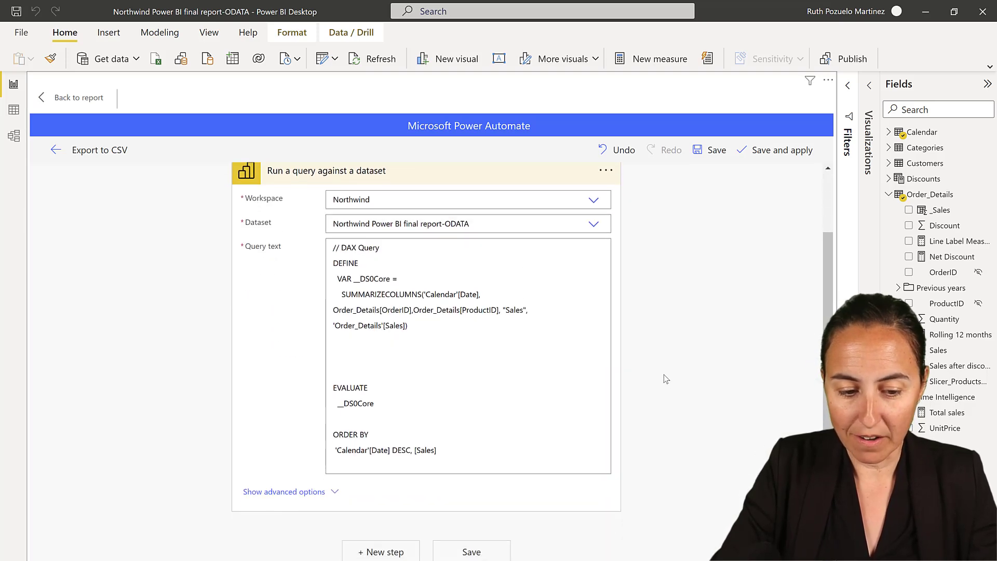
Step: Add a Create CSV table step fed from the query's First table rows
{"action": "left_click", "coordinate": [370, 553]}
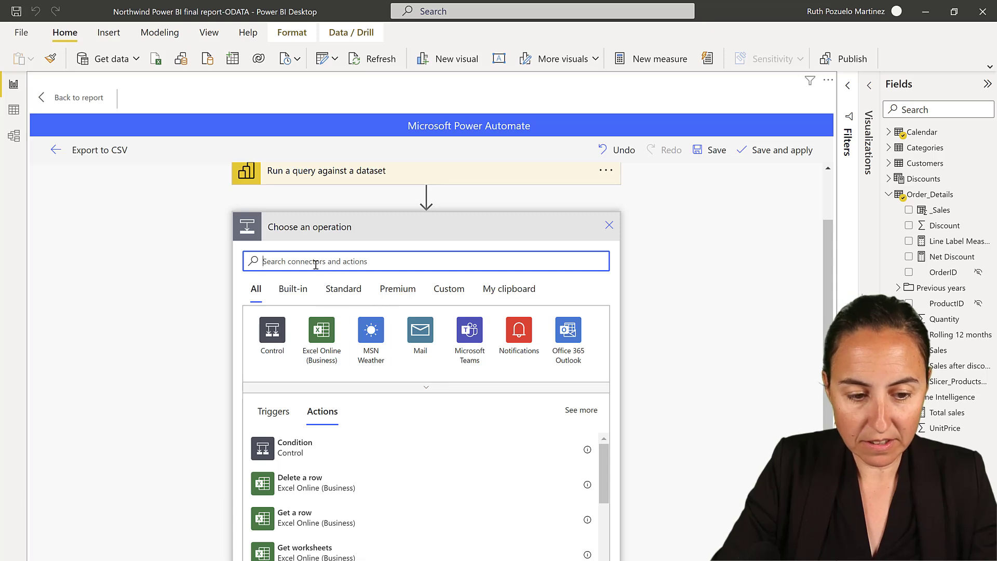
{"action": "type", "text": "csv"}
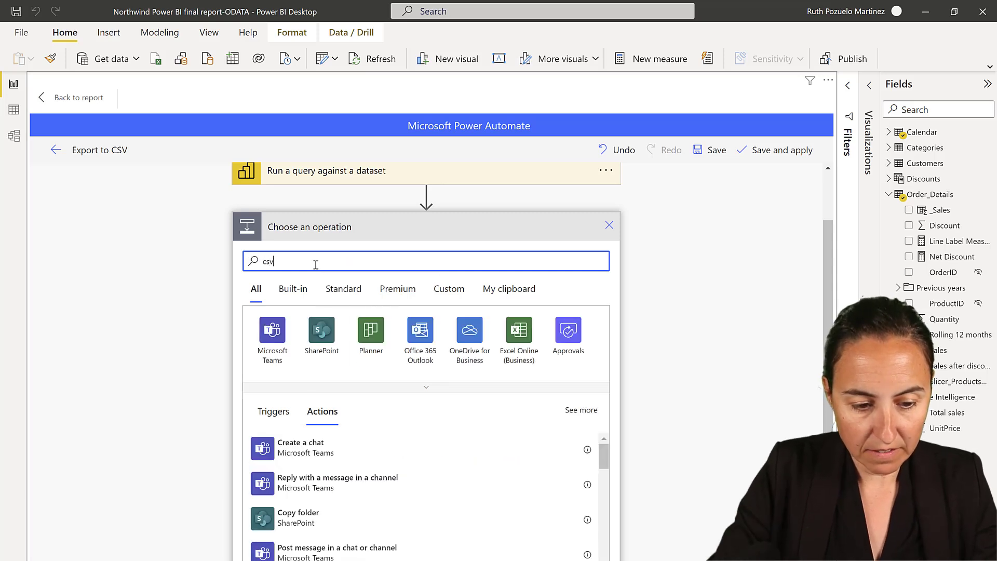
{"action": "left_click", "coordinate": [298, 483]}
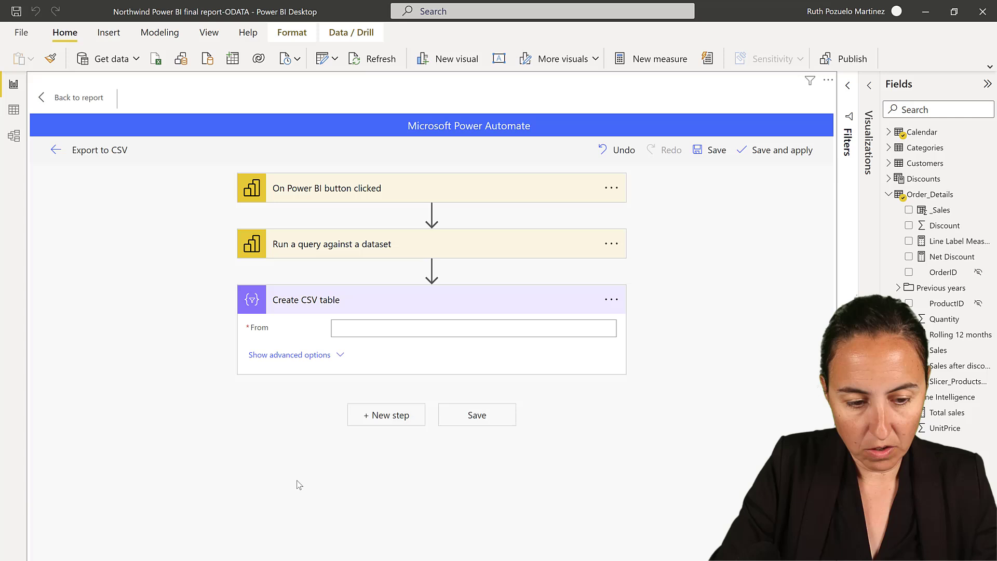
{"action": "left_click", "coordinate": [413, 321]}
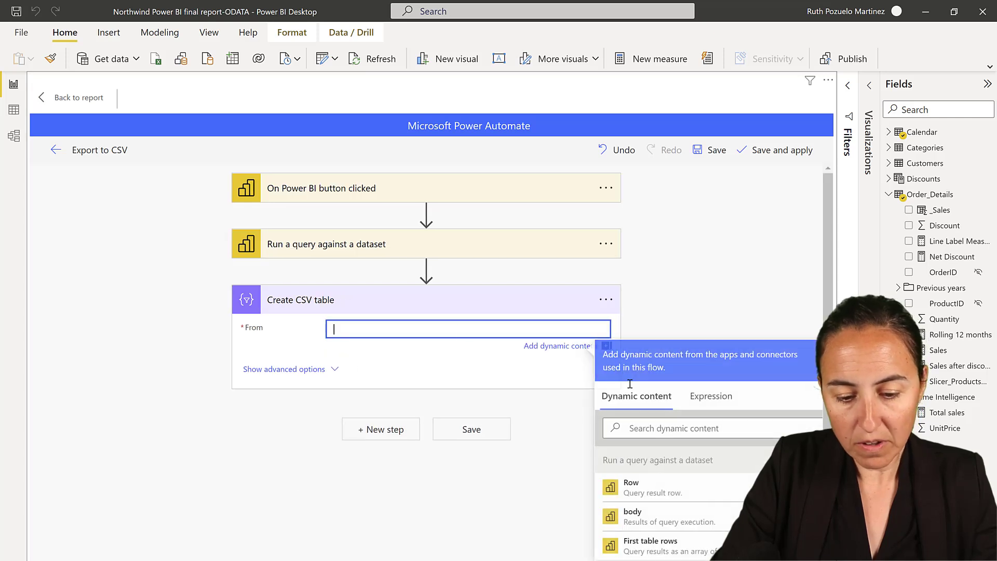
{"action": "left_click", "coordinate": [686, 543]}
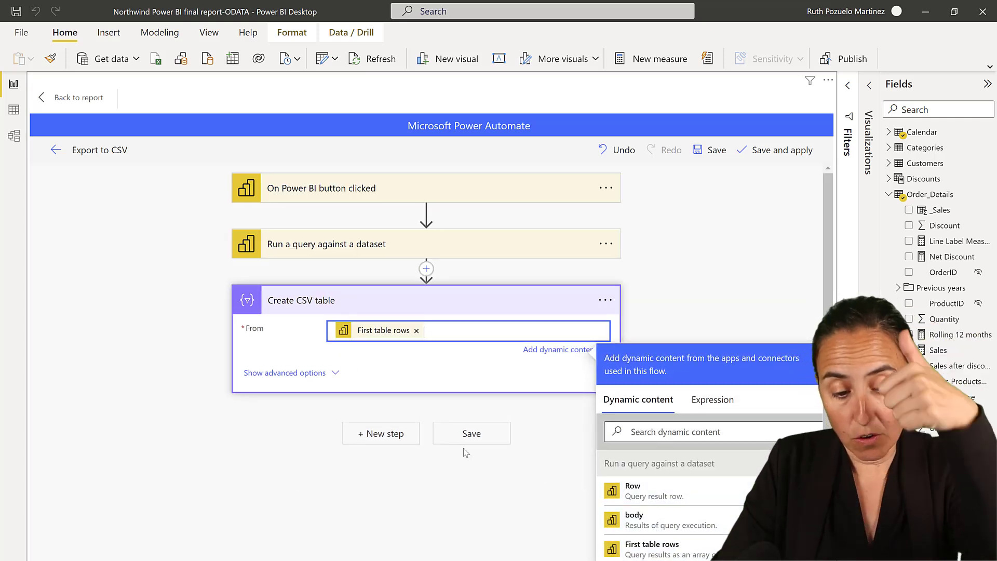
Step: Add a SharePoint Create file step targeting the Youtube site's /Vaccine Tracker folder
{"action": "left_click", "coordinate": [384, 437]}
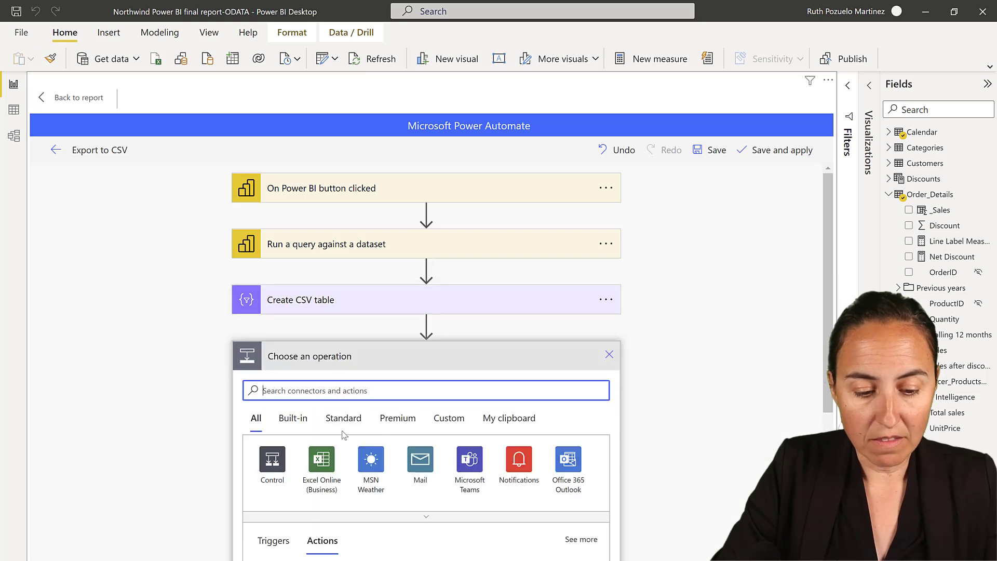
{"action": "type", "text": "create fi"}
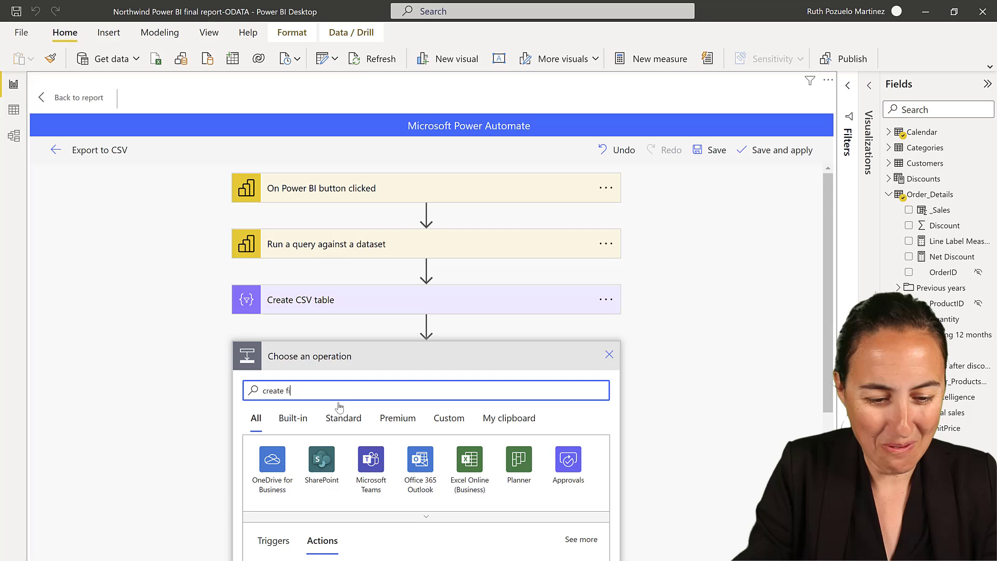
{"action": "scroll", "coordinate": [497, 555], "scroll_direction": "down", "scroll_amount": 1}
{"action": "scroll", "coordinate": [498, 555], "scroll_direction": "down", "scroll_amount": 1}
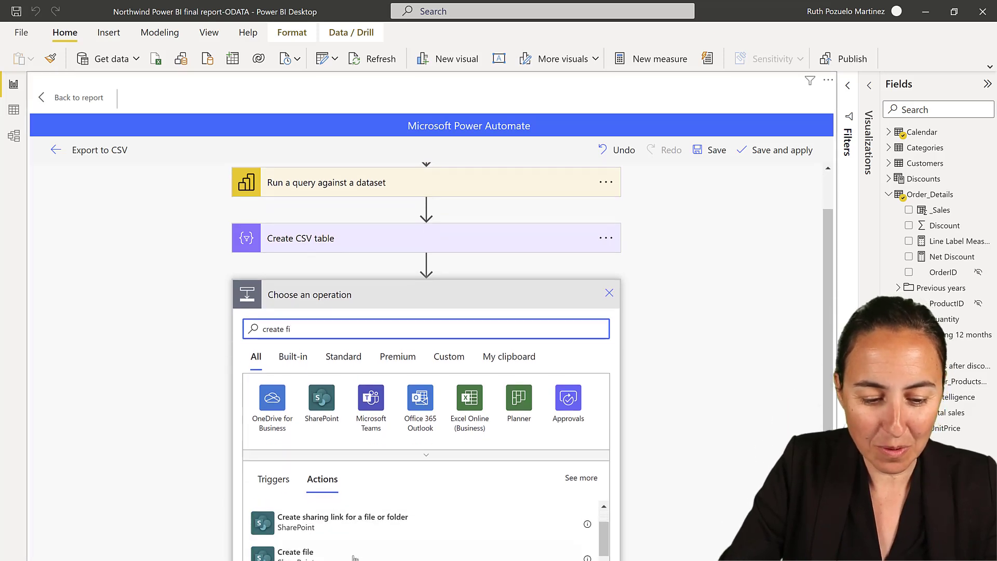
{"action": "left_click", "coordinate": [316, 549]}
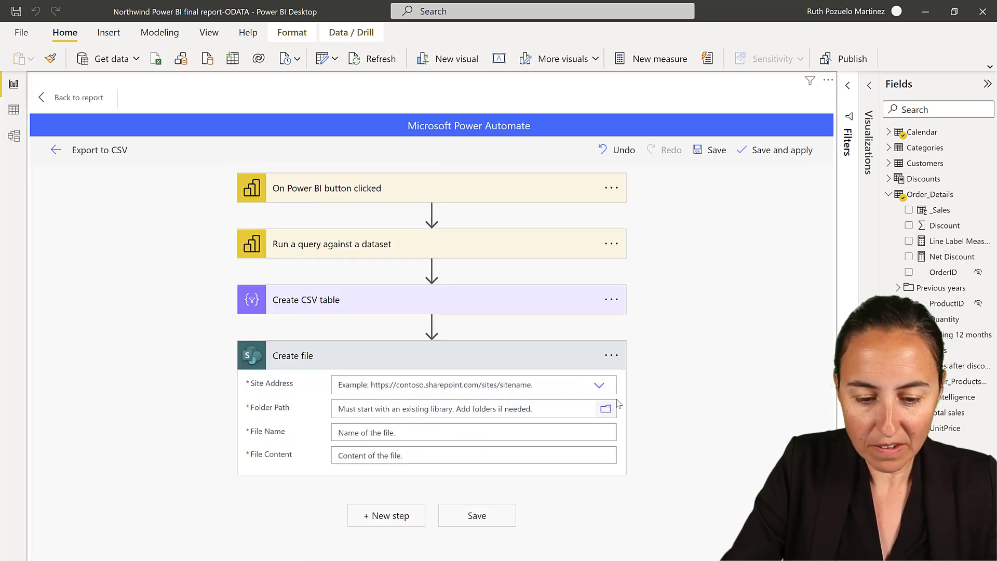
{"action": "left_click", "coordinate": [599, 385]}
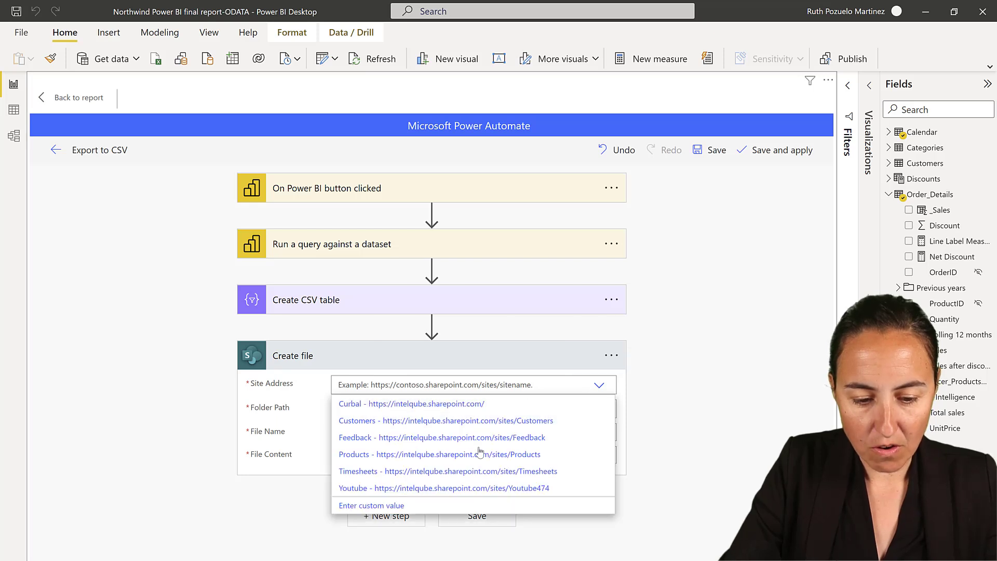
{"action": "left_click", "coordinate": [546, 488]}
{"action": "left_click", "coordinate": [606, 412]}
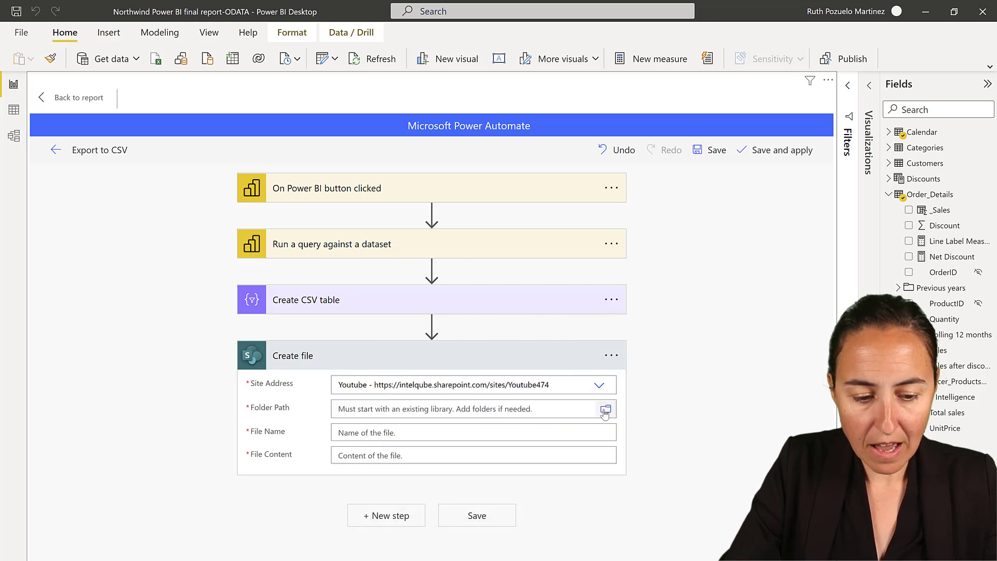
{"action": "scroll", "coordinate": [680, 405], "scroll_direction": "down", "scroll_amount": 3}
{"action": "left_click", "coordinate": [681, 406]}
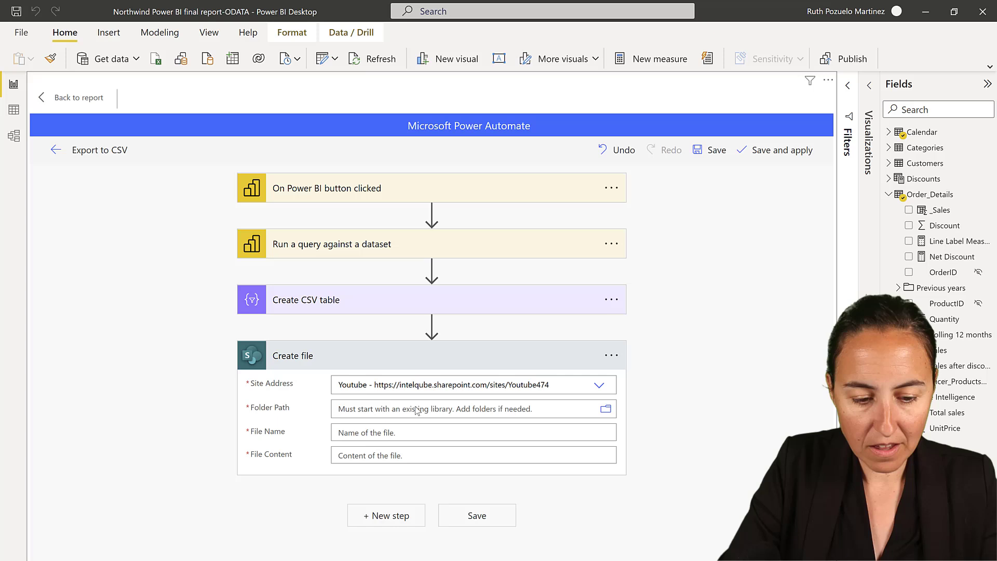
{"action": "left_click", "coordinate": [379, 433]}
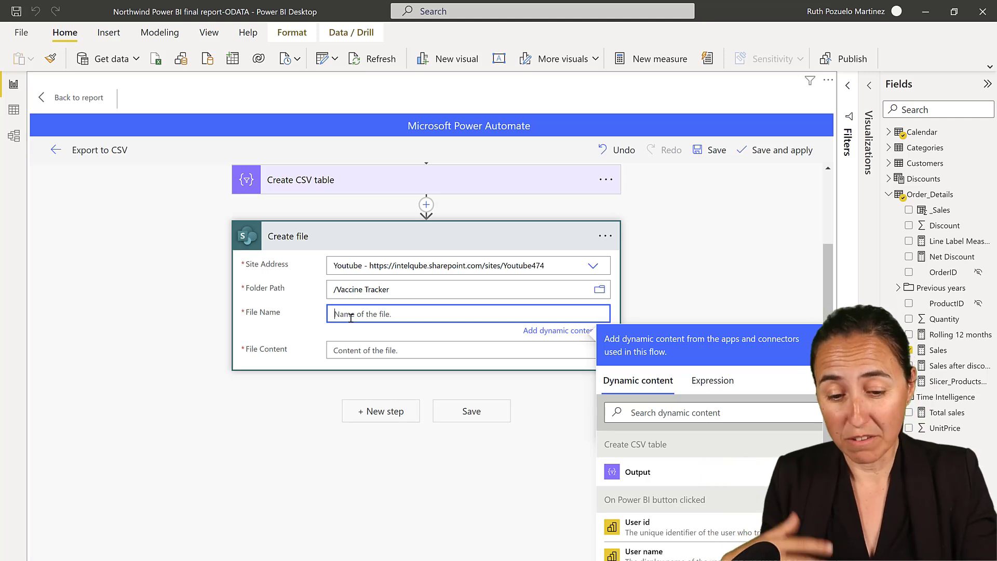
Step: Name the file utcNow()_sales.csv, fill it with the Create CSV table Output, and save the flow
{"action": "left_click", "coordinate": [702, 396]}
{"action": "left_click", "coordinate": [657, 425]}
{"action": "type", "text": "u"}
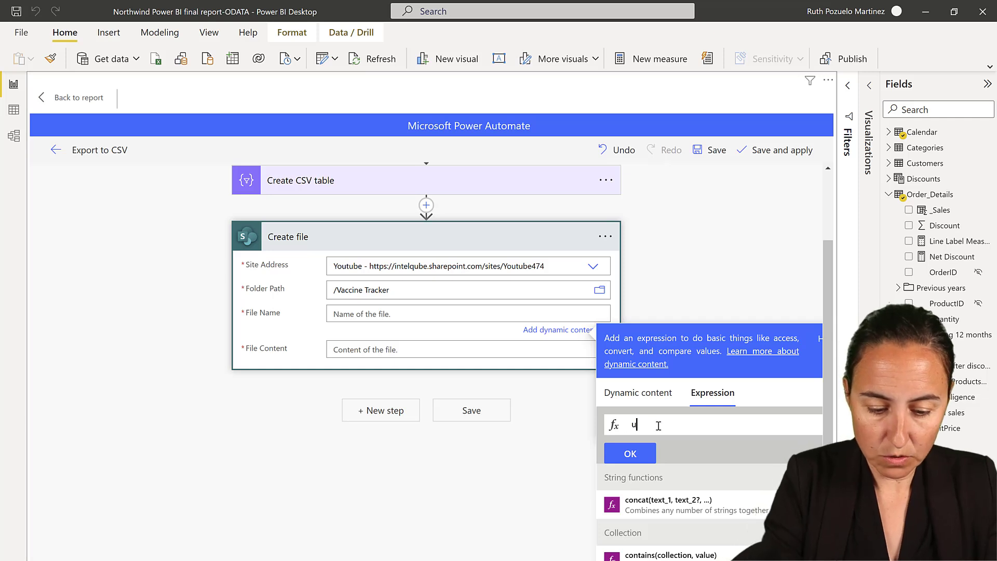
{"action": "type", "text": "tc"}
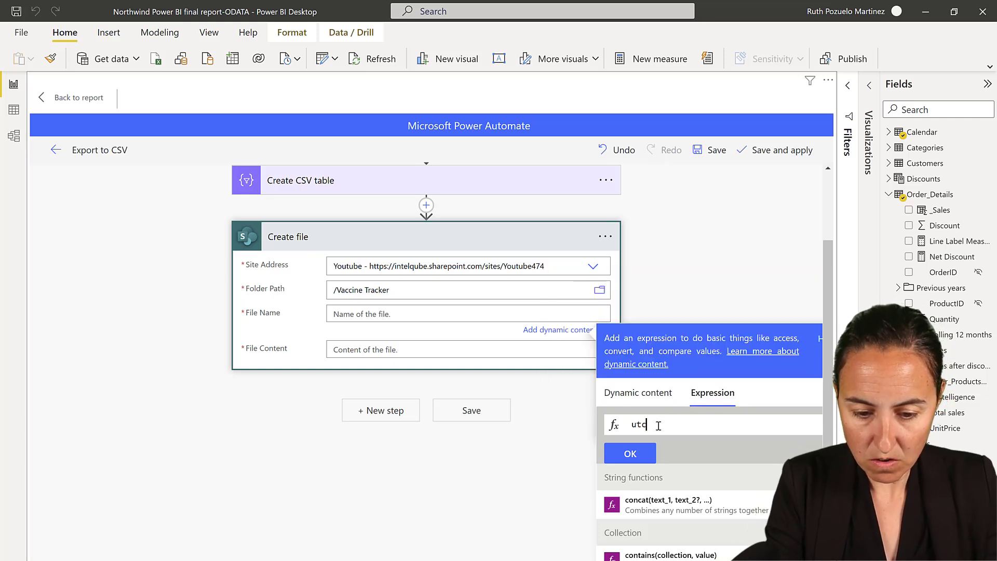
{"action": "key", "text": "Return"}
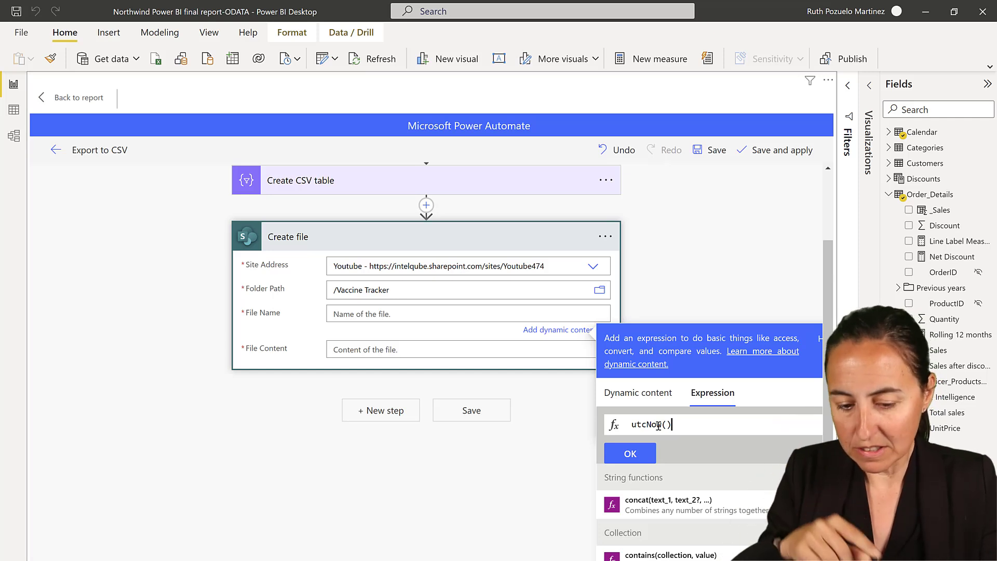
{"action": "left_click", "coordinate": [646, 455]}
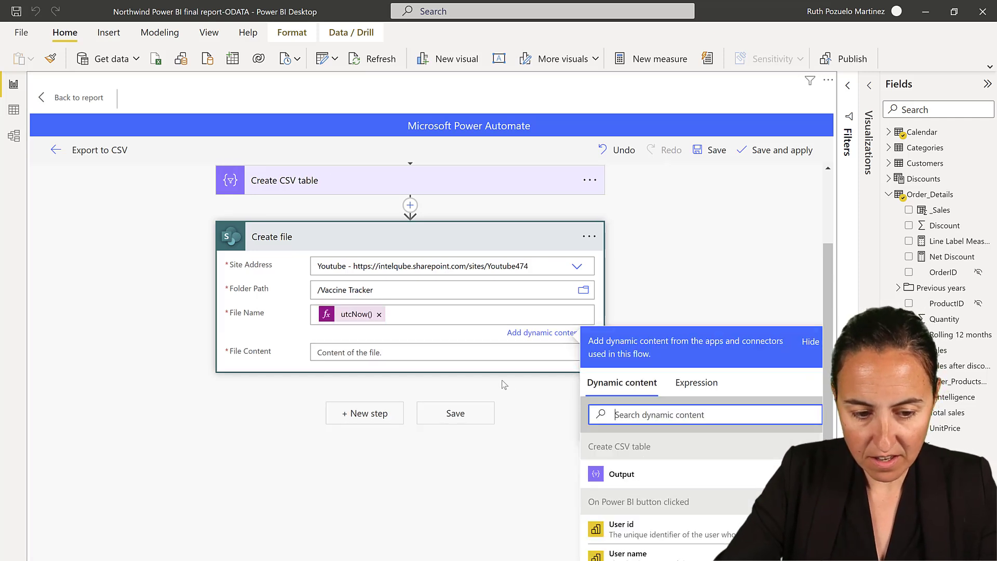
{"action": "left_click", "coordinate": [428, 316]}
{"action": "type", "text": "_sa"}
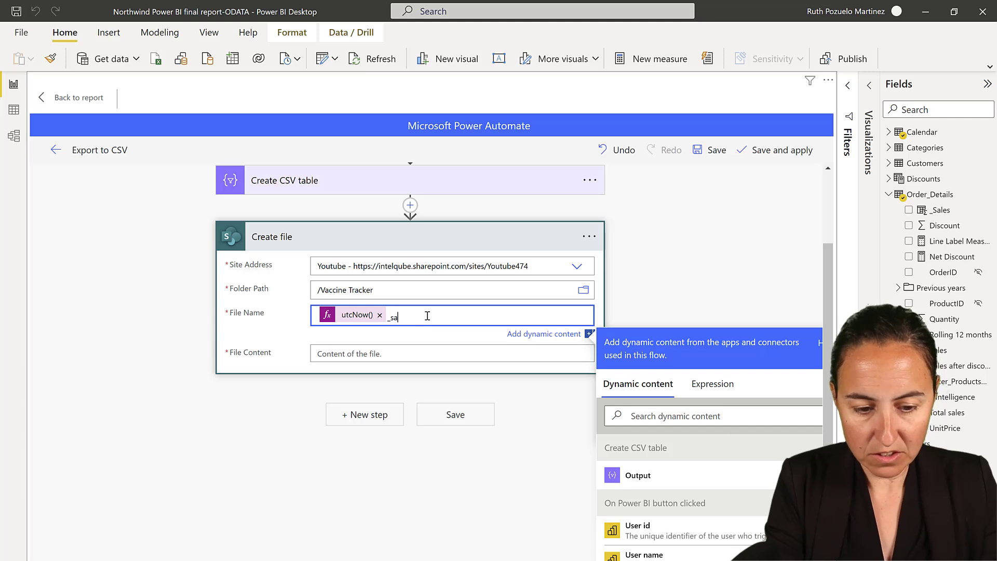
{"action": "type", "text": "les.cs"}
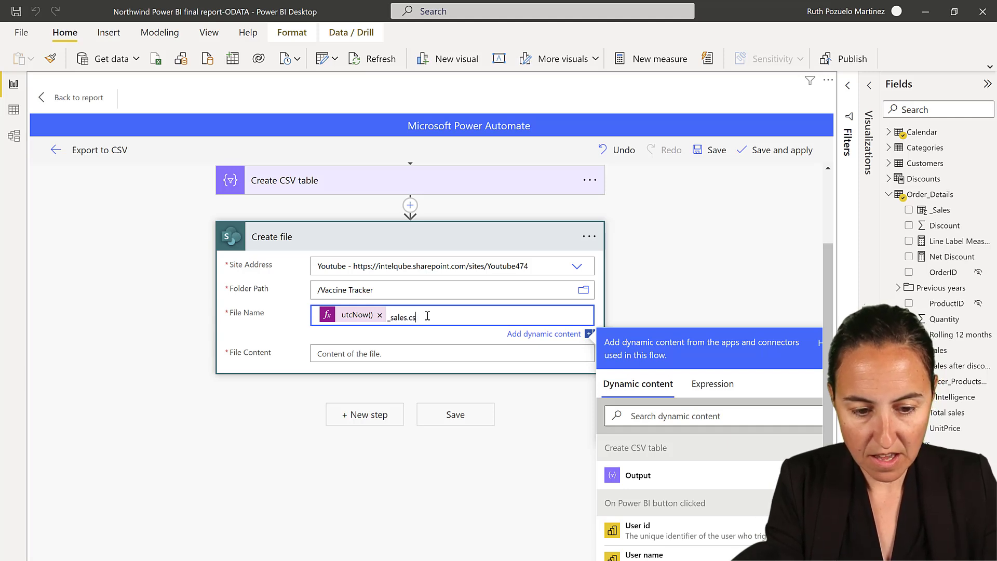
{"action": "type", "text": "v"}
{"action": "key", "text": "Tab"}
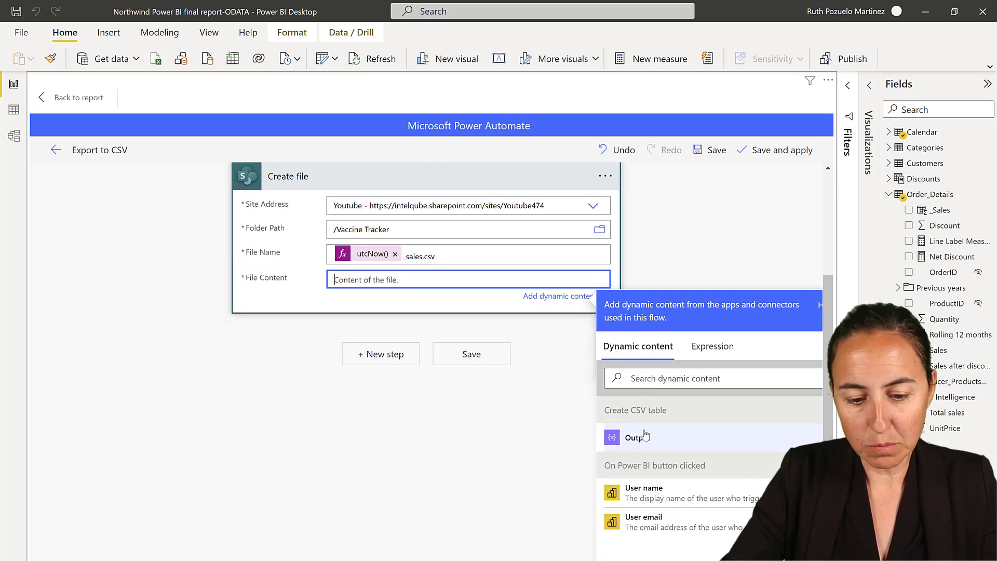
{"action": "left_click", "coordinate": [642, 440]}
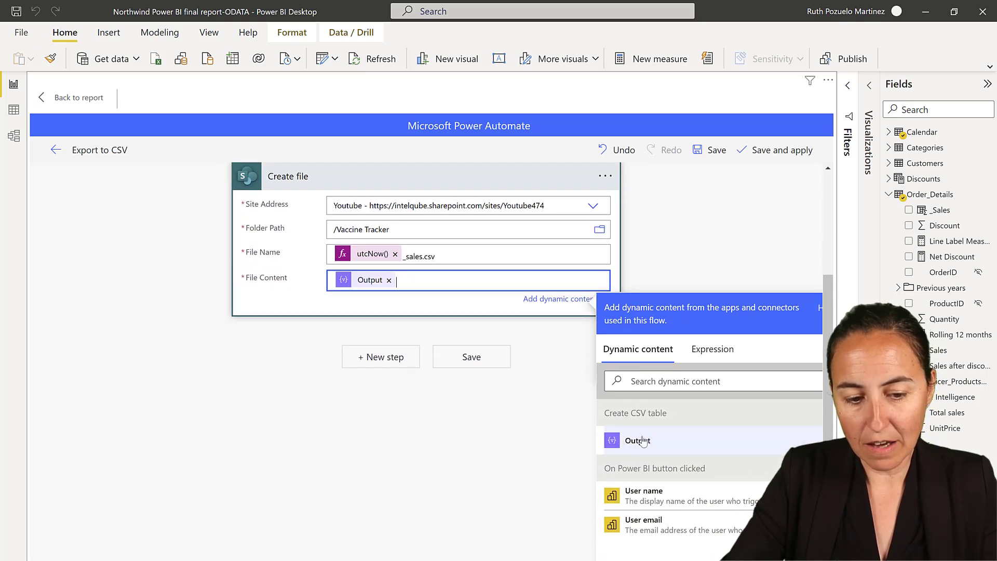
{"action": "left_click", "coordinate": [474, 364]}
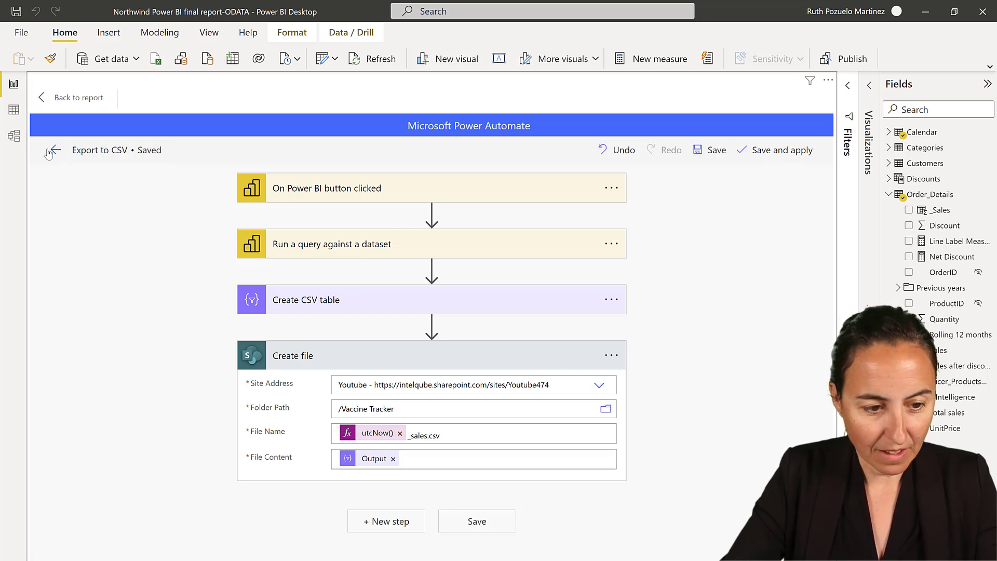
Step: Return to the Northwind report and run the Export to csv button's flow
{"action": "left_click", "coordinate": [73, 98]}
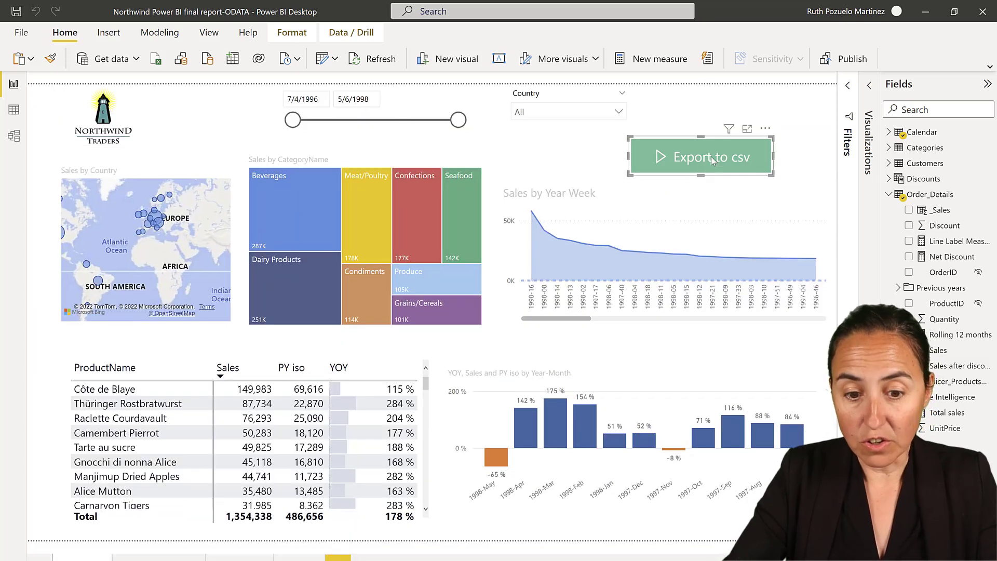
{"action": "left_click", "coordinate": [710, 161], "text": "ctrl"}
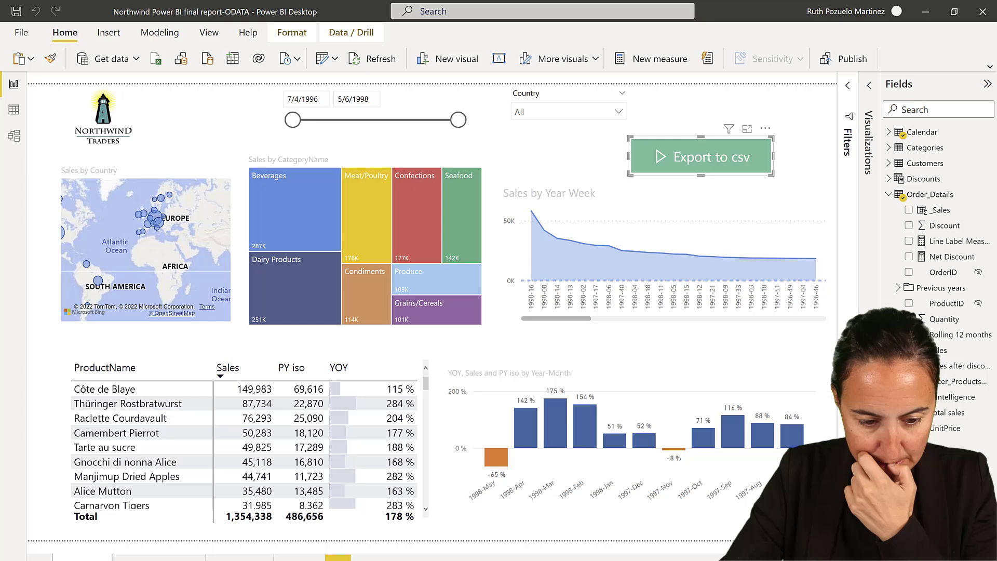
Step: Refresh the Vaccine Tracker library and open 2022-06-15T10_36_27.9867439Z_sales.csv
{"action": "left_click", "coordinate": [452, 548]}
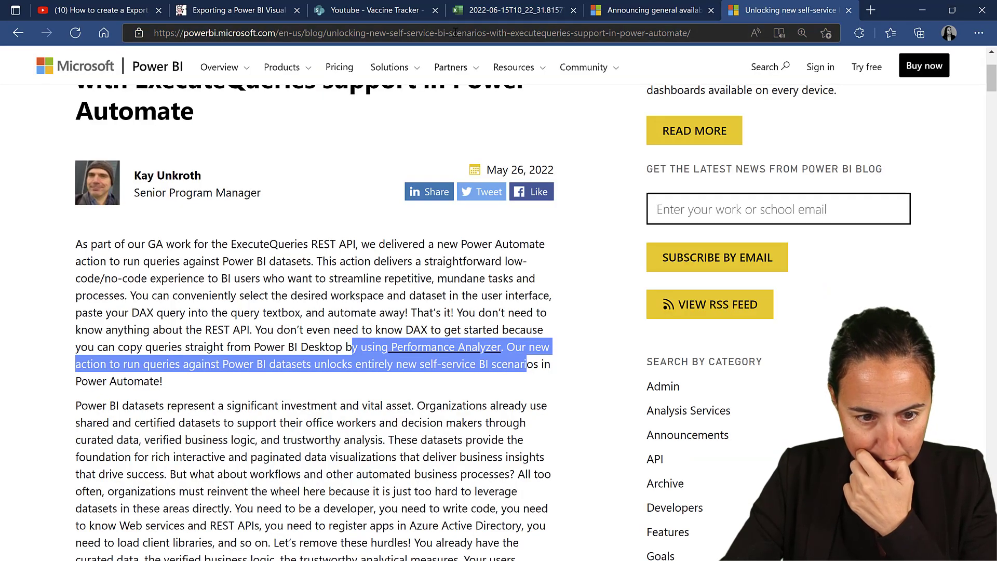
{"action": "left_click", "coordinate": [395, 10]}
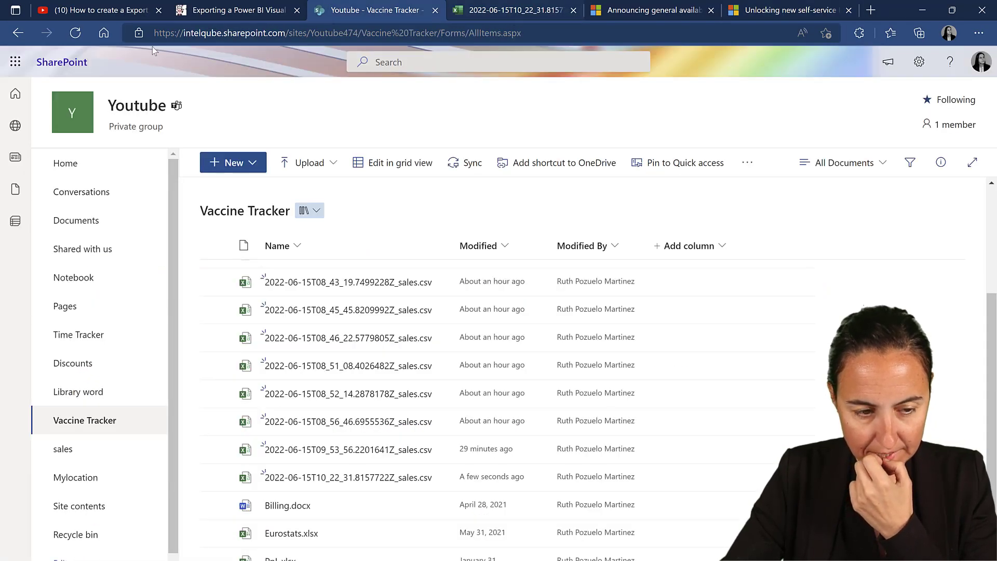
{"action": "left_click", "coordinate": [76, 34]}
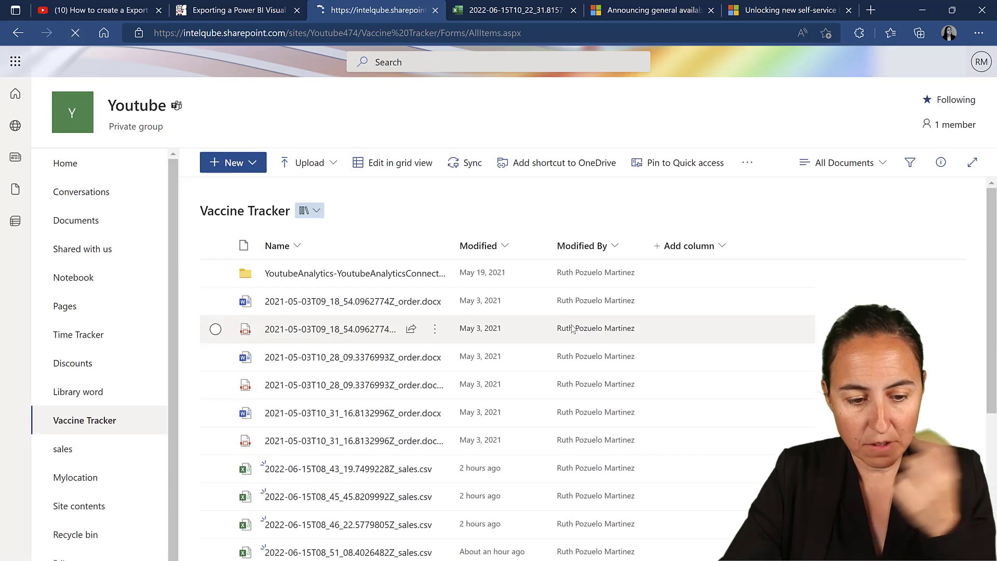
{"action": "scroll", "coordinate": [572, 328], "scroll_direction": "down", "scroll_amount": 5}
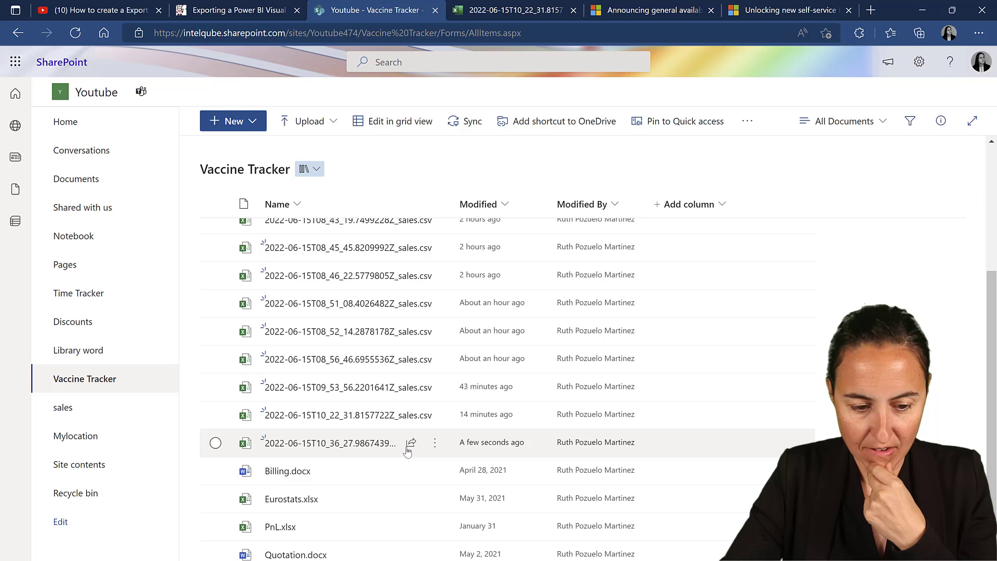
{"action": "left_click", "coordinate": [321, 444]}
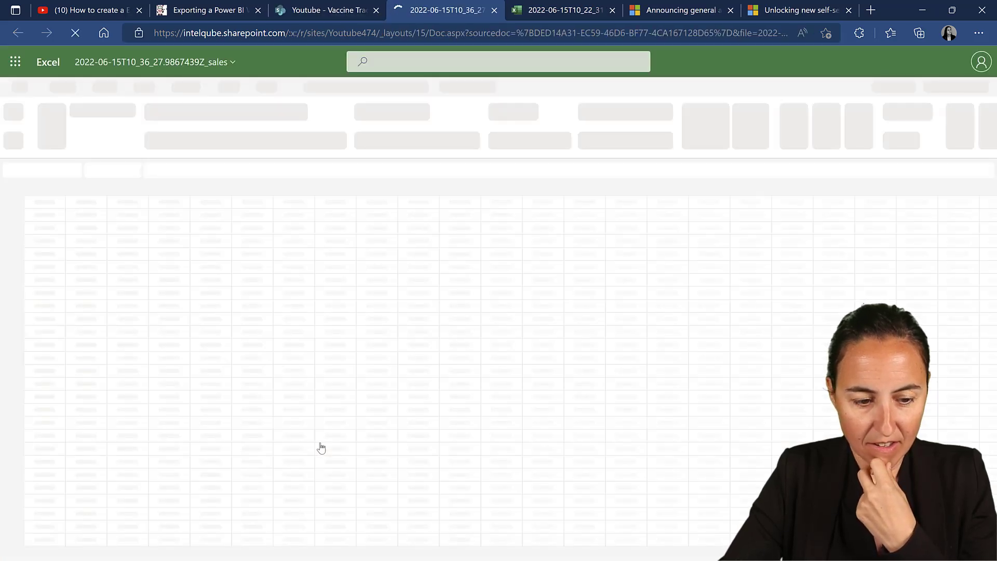
Step: Scroll the exported Date, OrderID, ProductID and Sales rows down to the last data row
{"action": "left_click", "coordinate": [374, 383]}
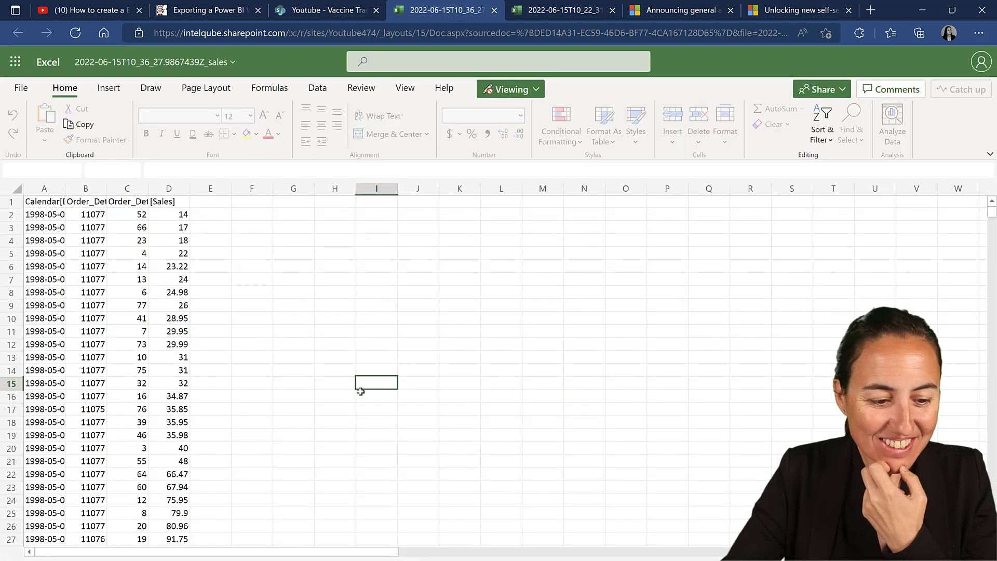
{"action": "scroll", "coordinate": [338, 393], "scroll_direction": "down", "scroll_amount": 6}
{"action": "scroll", "coordinate": [868, 274], "scroll_direction": "down", "scroll_amount": 15}
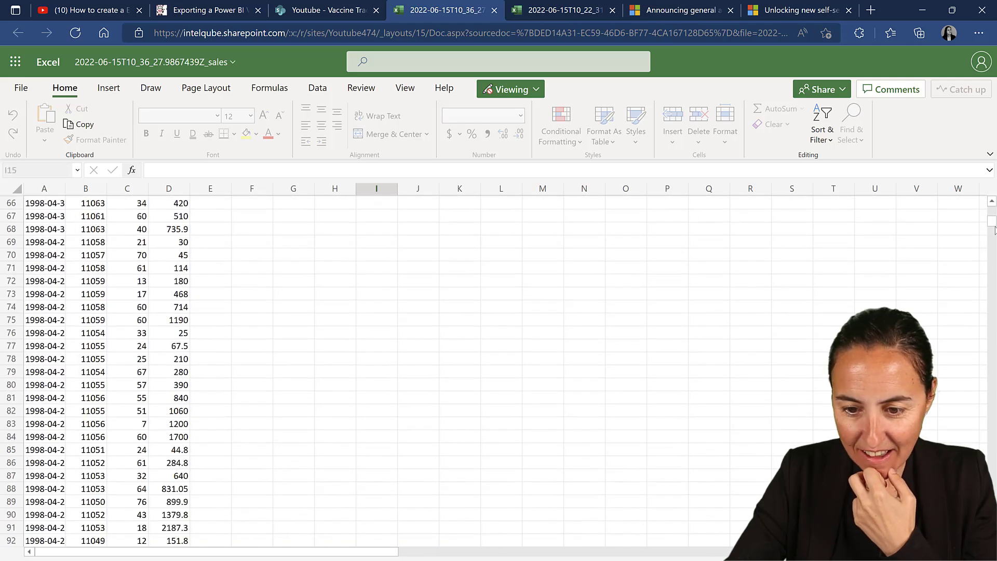
{"action": "left_click_drag", "start_coordinate": [993, 229], "coordinate": [989, 465]}
{"action": "scroll", "coordinate": [428, 410], "scroll_direction": "down", "scroll_amount": 20}
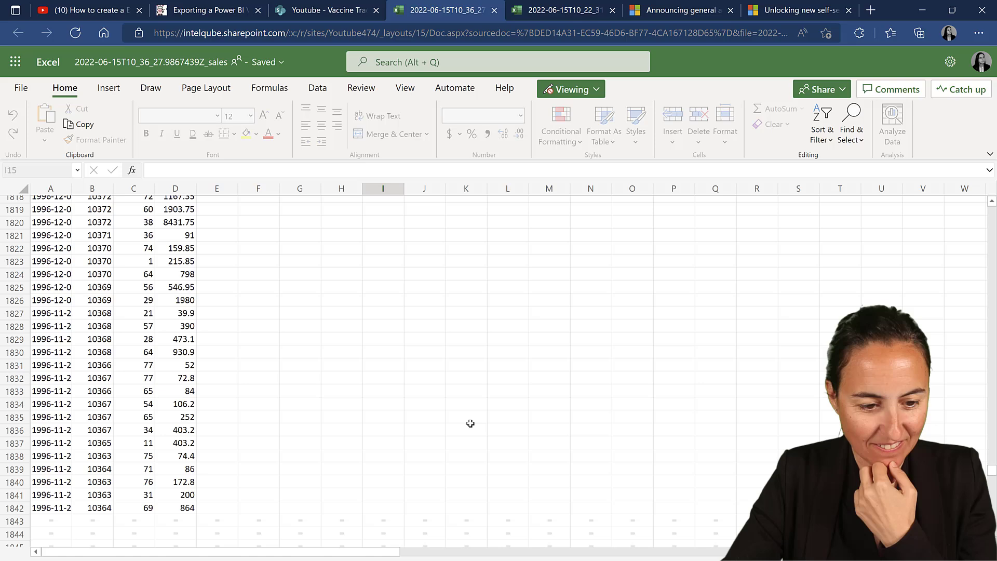
{"action": "scroll", "coordinate": [483, 421], "scroll_direction": "down", "scroll_amount": 10}
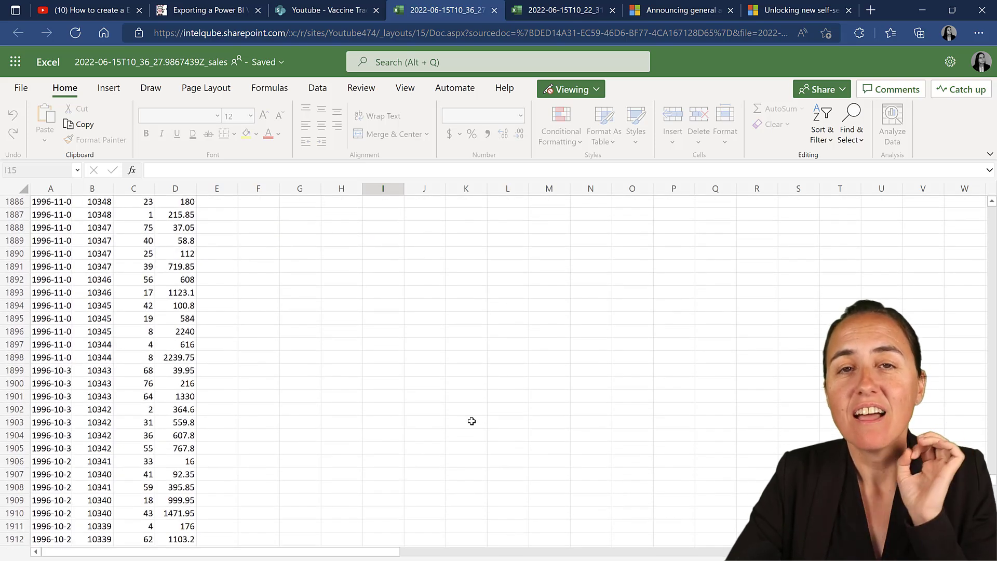